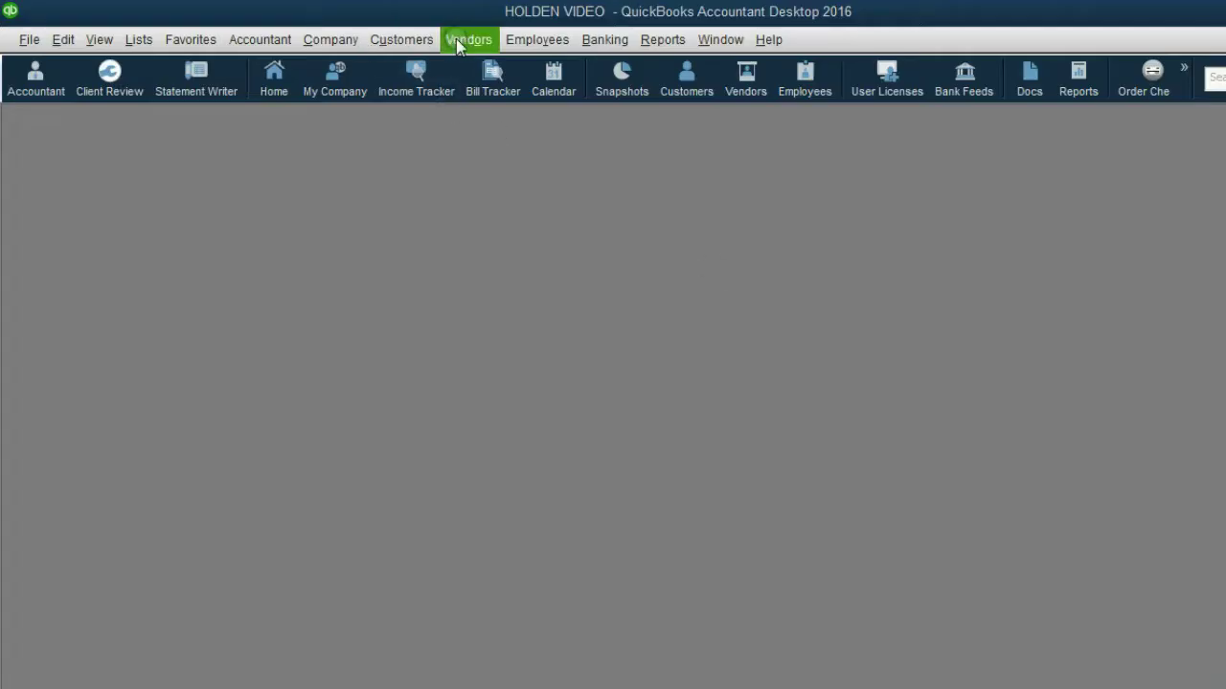
# Step: Run the Sales Tax Liability report for All dates and note the 100.80 NJ tax collected
pyautogui.click(455, 38)
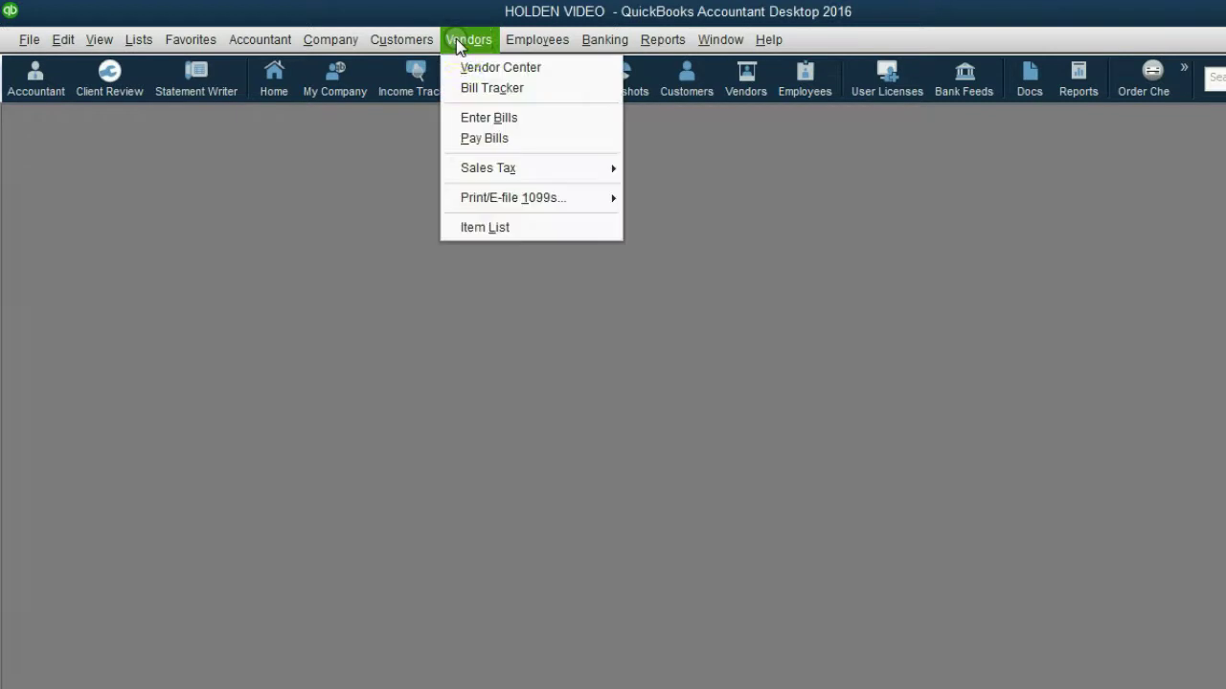
pyautogui.moveTo(525, 176)
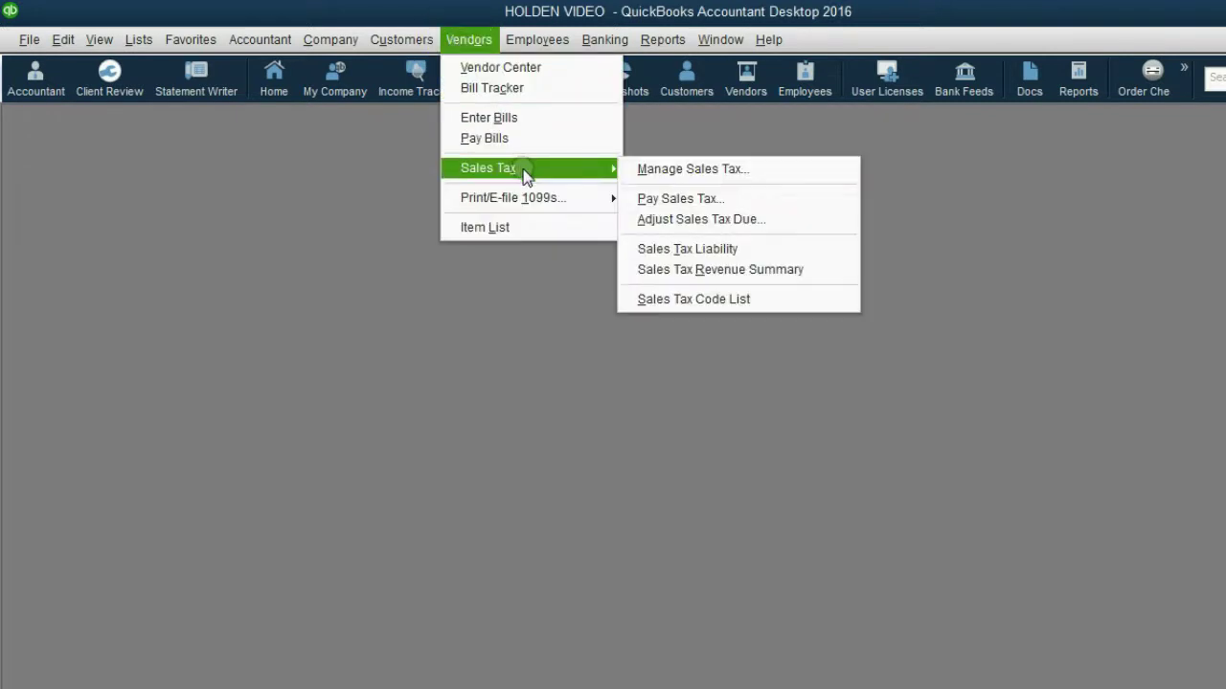
pyautogui.click(682, 249)
pyautogui.press('a')
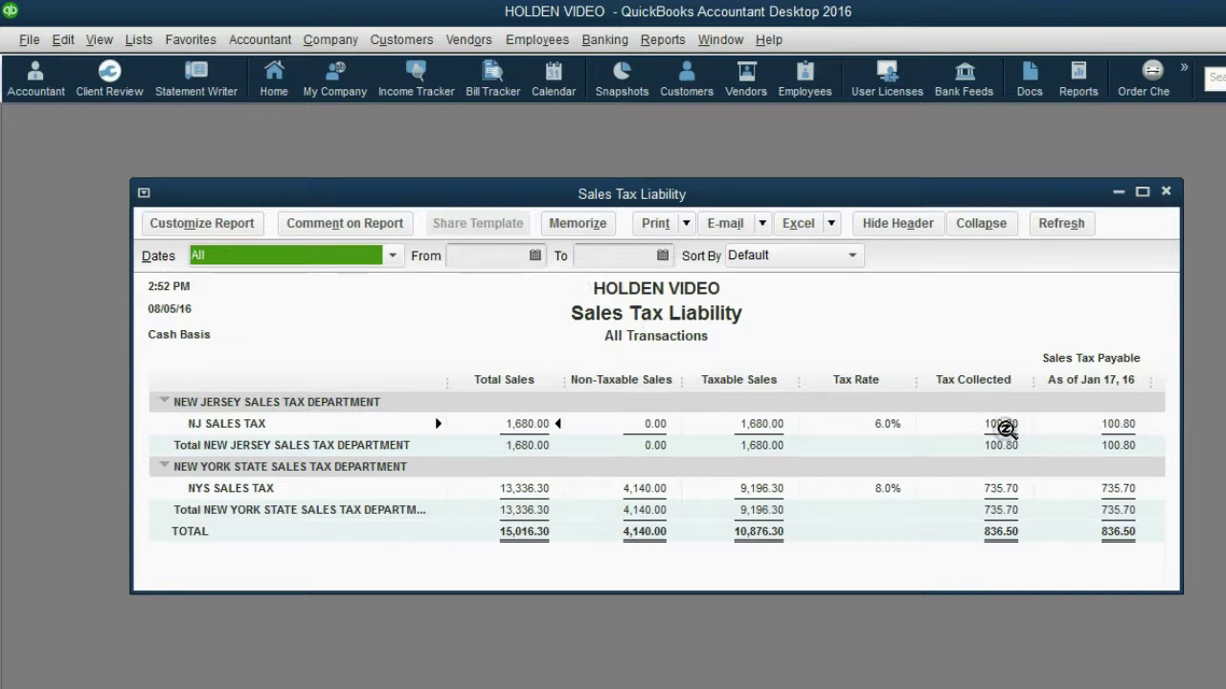
pyautogui.click(1001, 427)
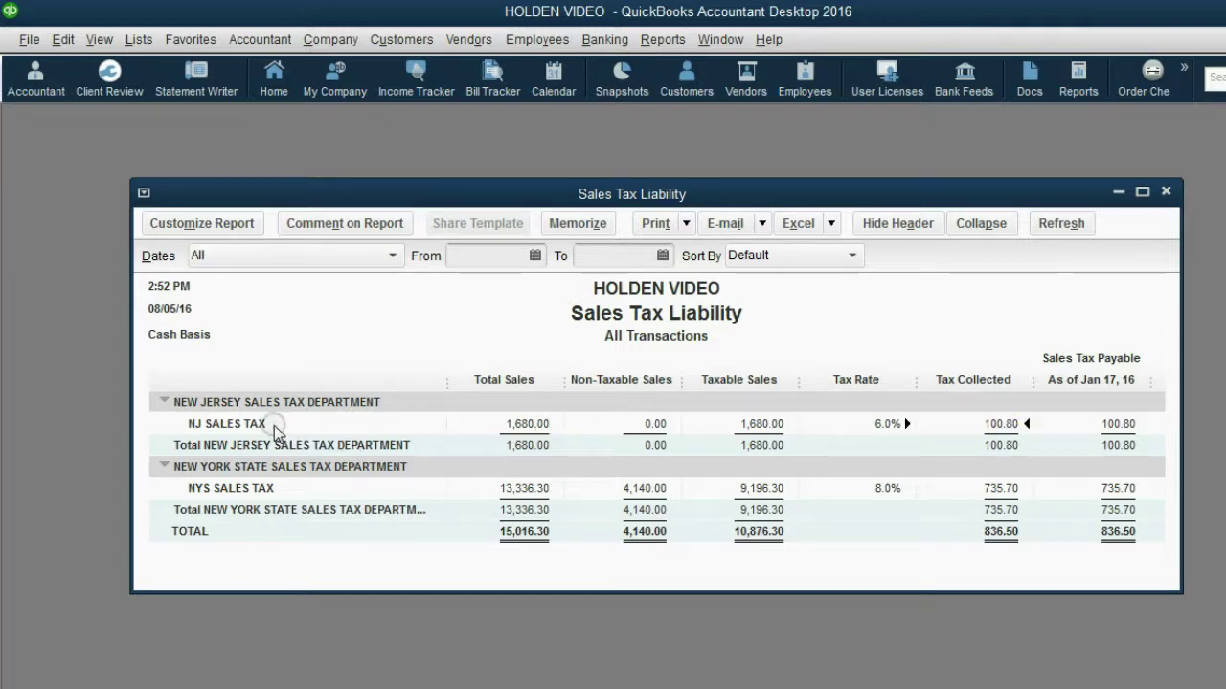
# Step: Start a new sales receipt dated 02/04/2016
pyautogui.click(397, 40)
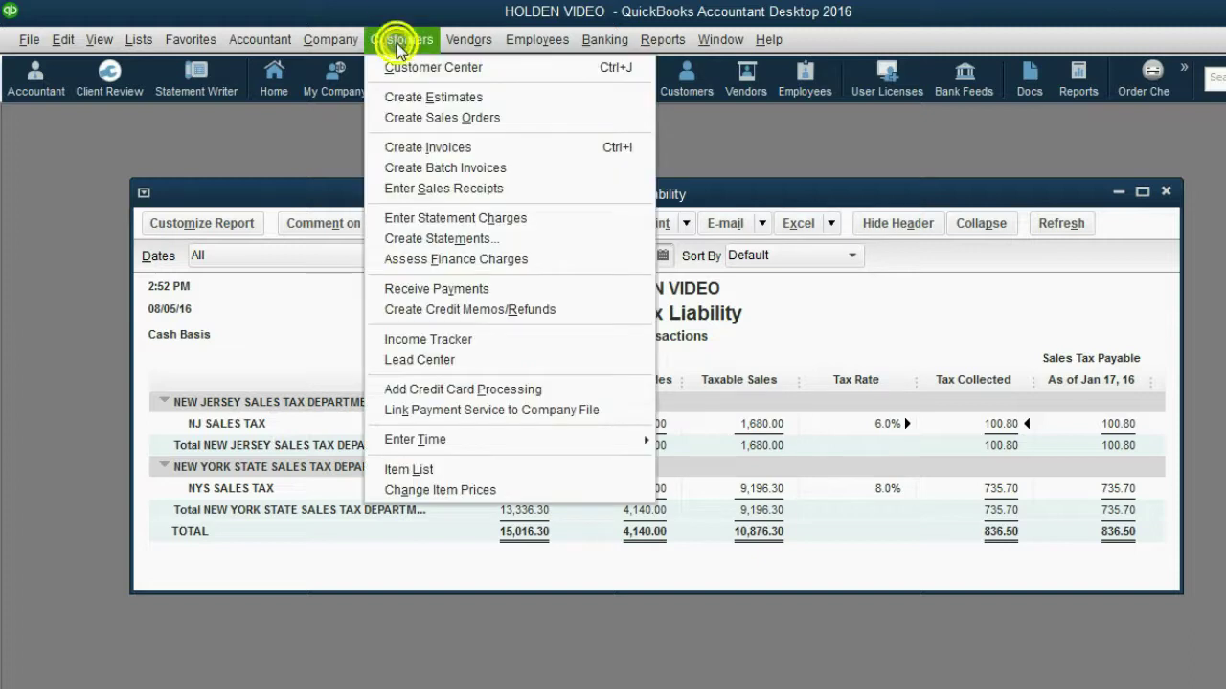
pyautogui.click(433, 188)
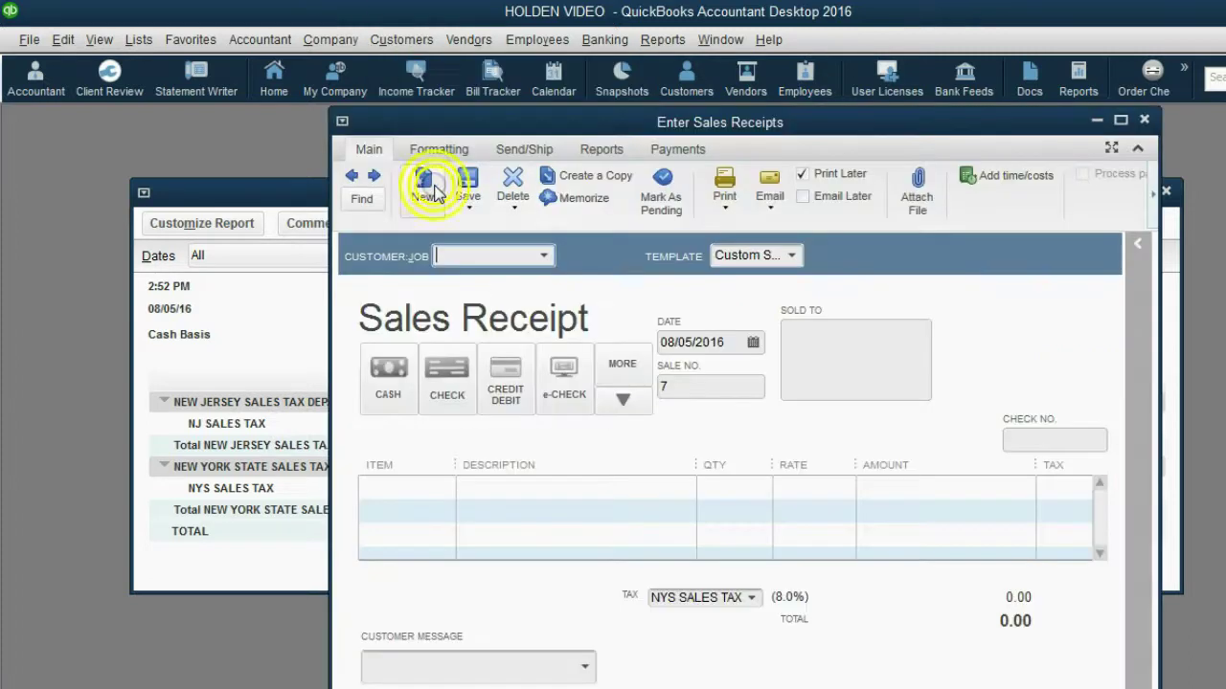
pyautogui.click(751, 342)
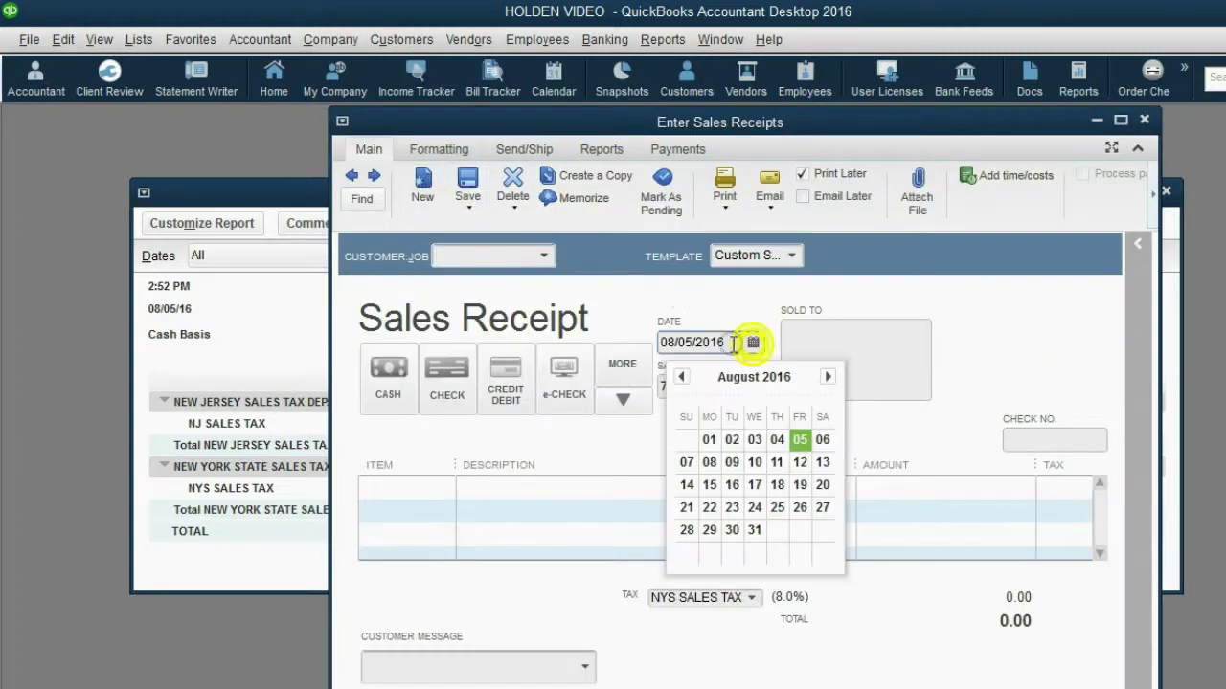
pyautogui.click(681, 376)
pyautogui.click(681, 377)
pyautogui.click(681, 376)
pyautogui.click(681, 376)
pyautogui.click(681, 377)
pyautogui.click(681, 377)
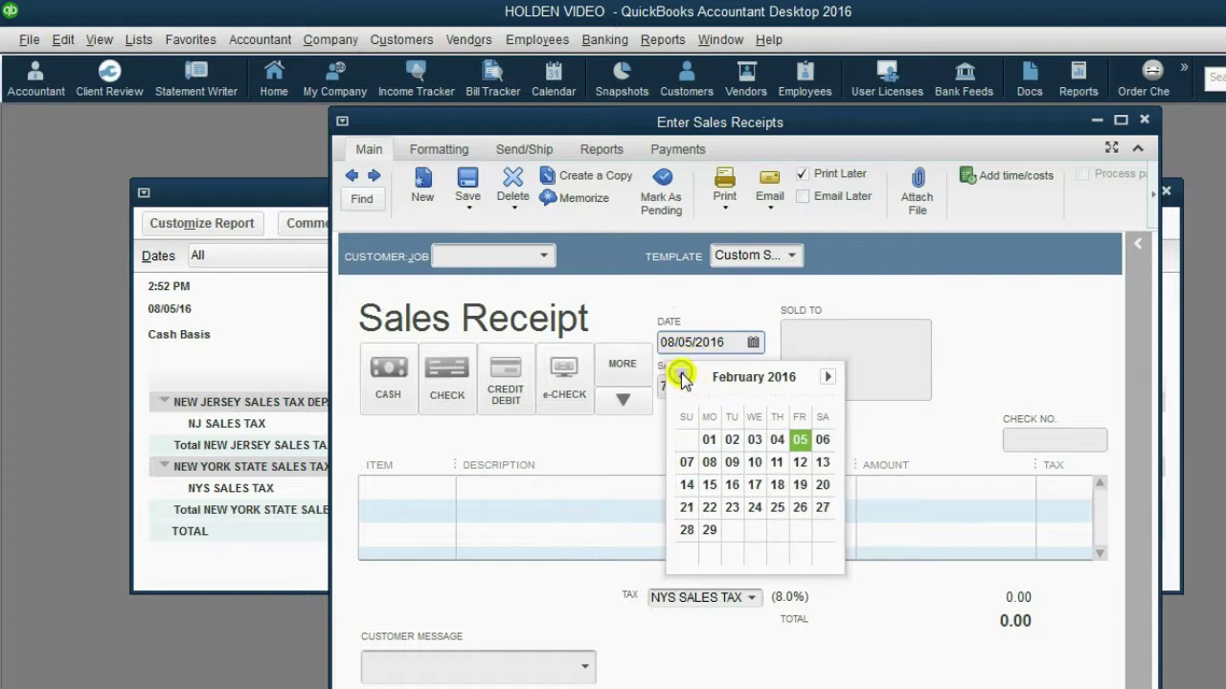
pyautogui.click(776, 442)
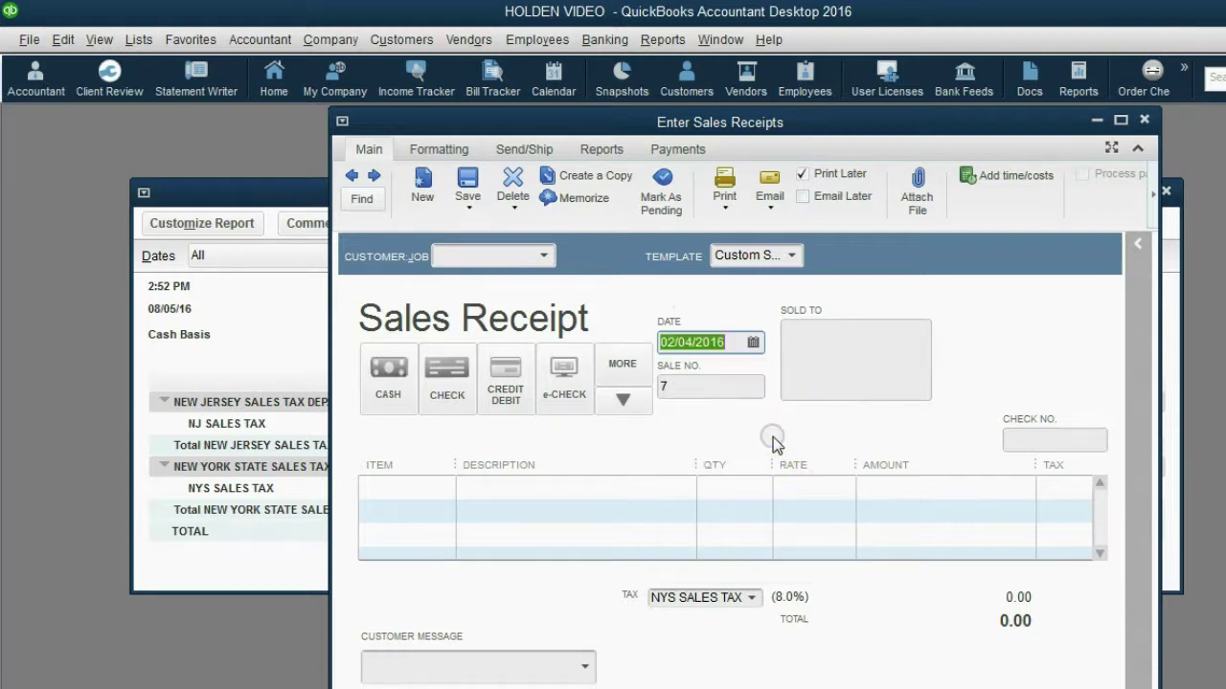
# Step: Set the payment method to e-check and enter the sale number
pyautogui.click(557, 389)
pyautogui.press('Tab')
pyautogui.write('1787')
pyautogui.press('Tab')
# Step: Add line items EDITING with quantity 6 and VIDEO with quantity 7
pyautogui.click(443, 492)
pyautogui.click(443, 487)
pyautogui.click(436, 565)
pyautogui.click(764, 492)
pyautogui.write('6')
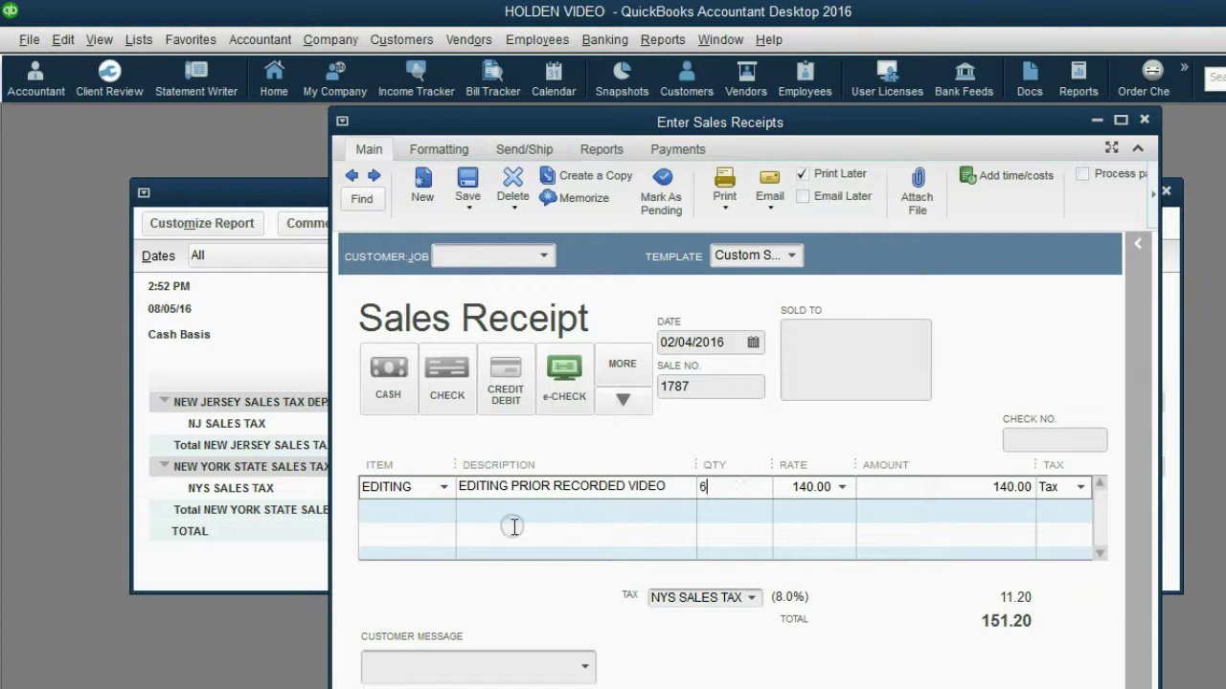
pyautogui.click(442, 509)
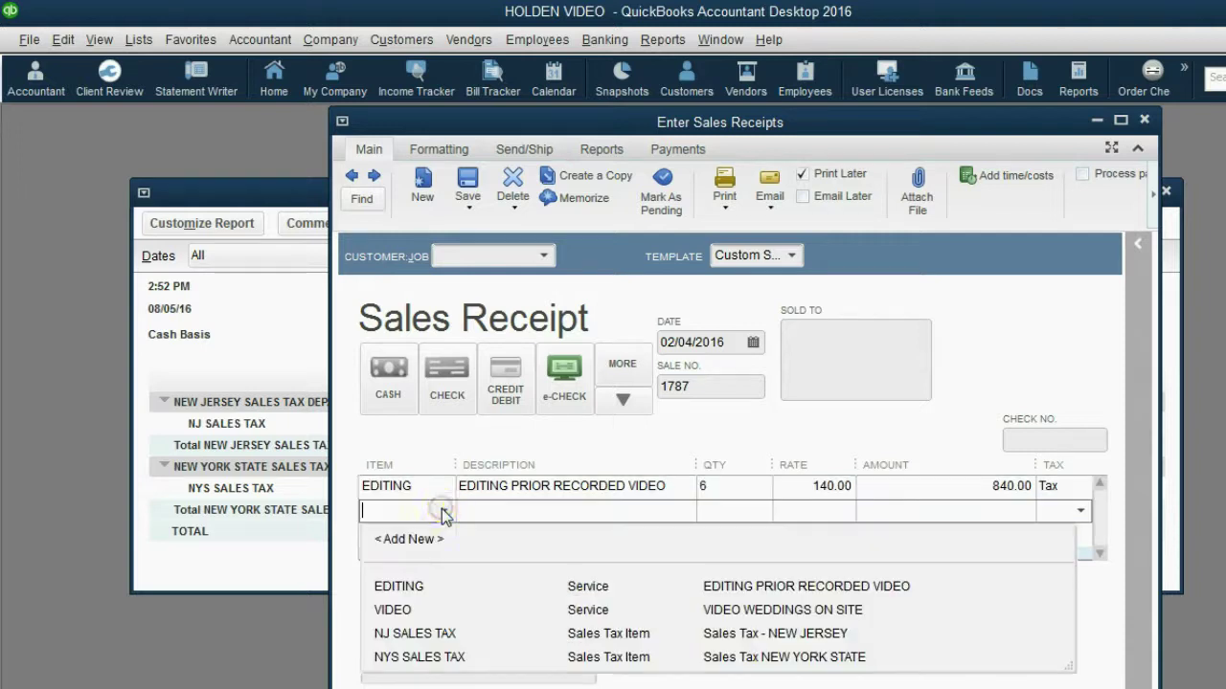
pyautogui.click(443, 610)
pyautogui.click(732, 509)
pyautogui.write('6')
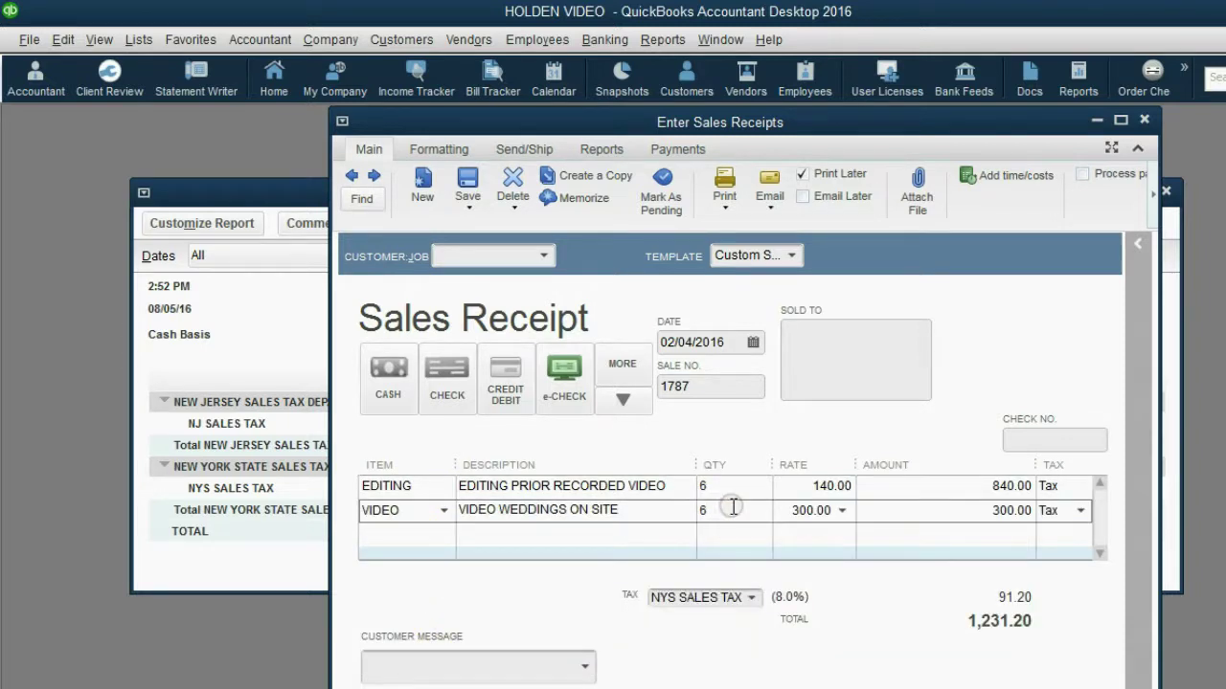
pyautogui.press('BackSpace')
pyautogui.write('7')
pyautogui.press('Tab')
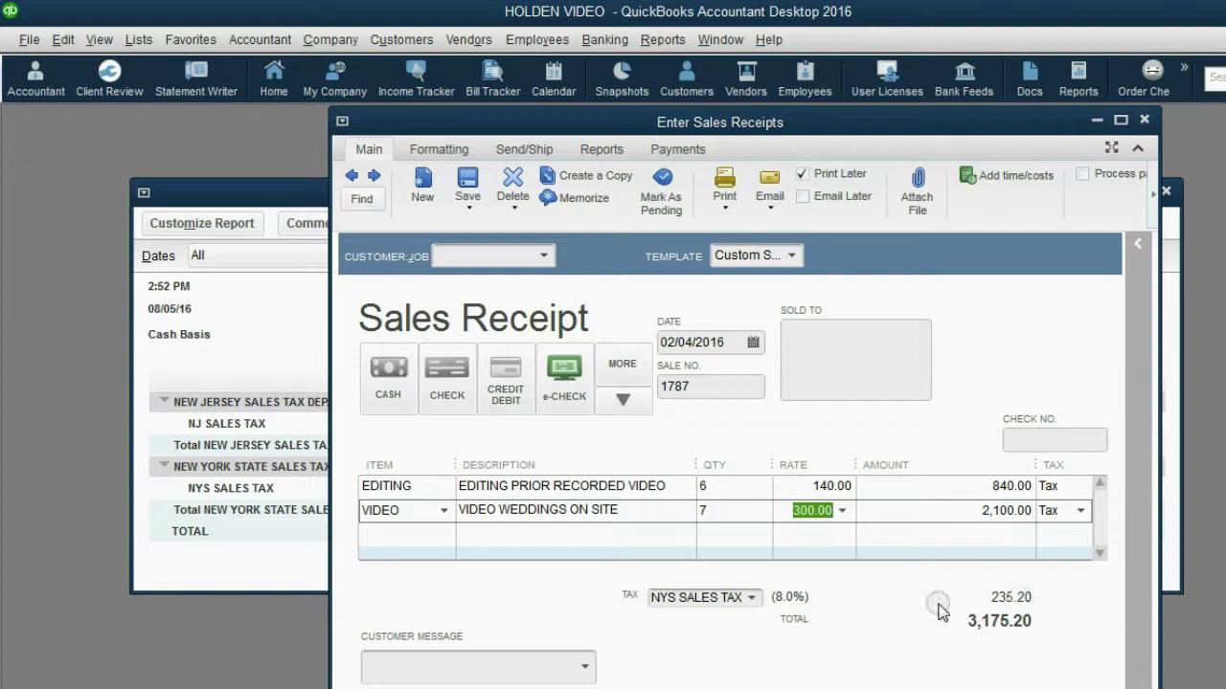
pyautogui.click(544, 255)
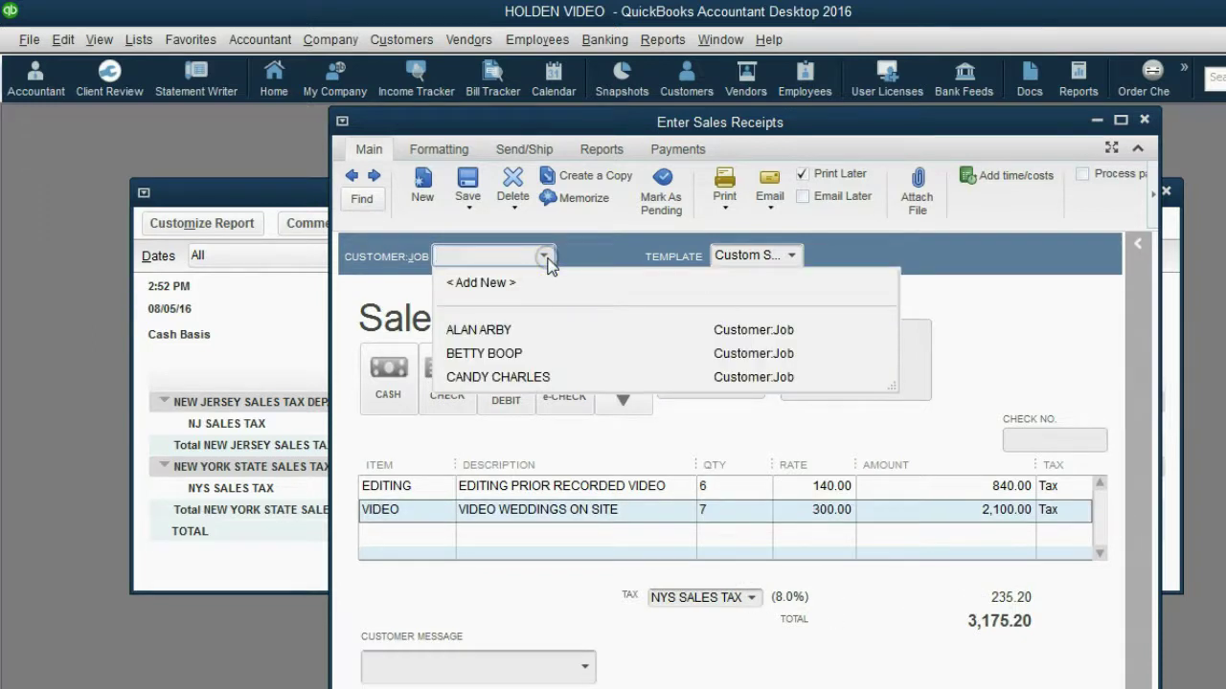
# Step: Assign the New Jersey customer so NJ SALES TAX 6.0% (176.40) applies, then save the receipt
pyautogui.click(528, 377)
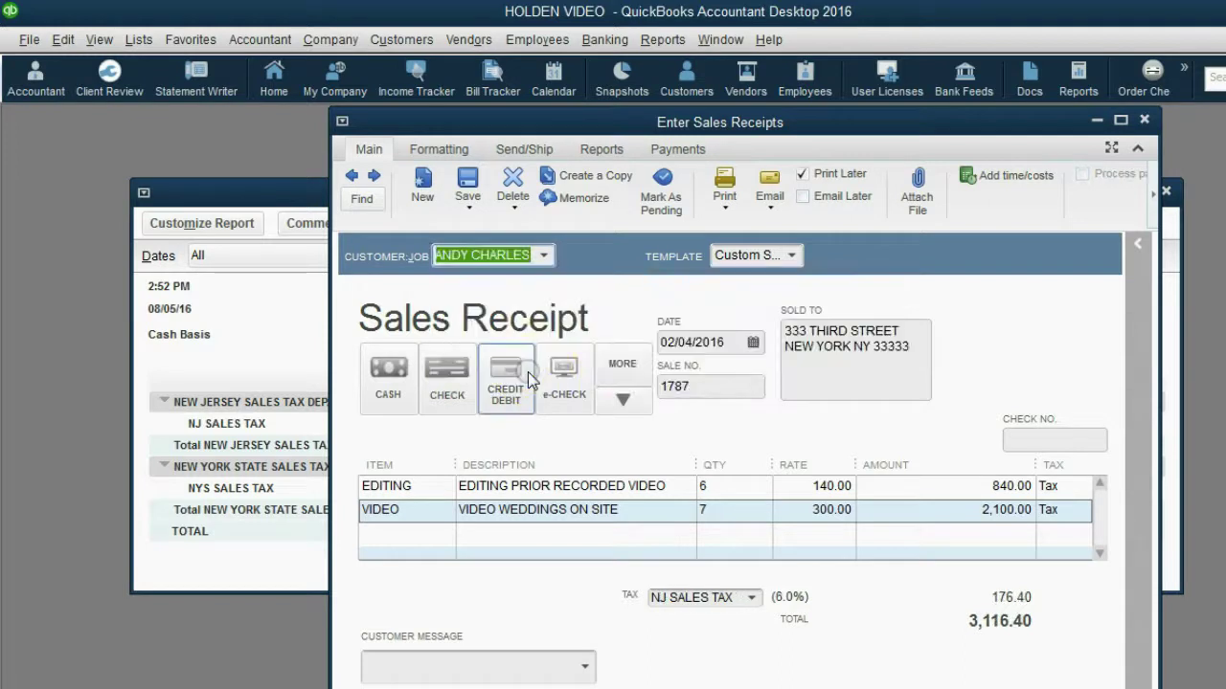
pyautogui.click(673, 598)
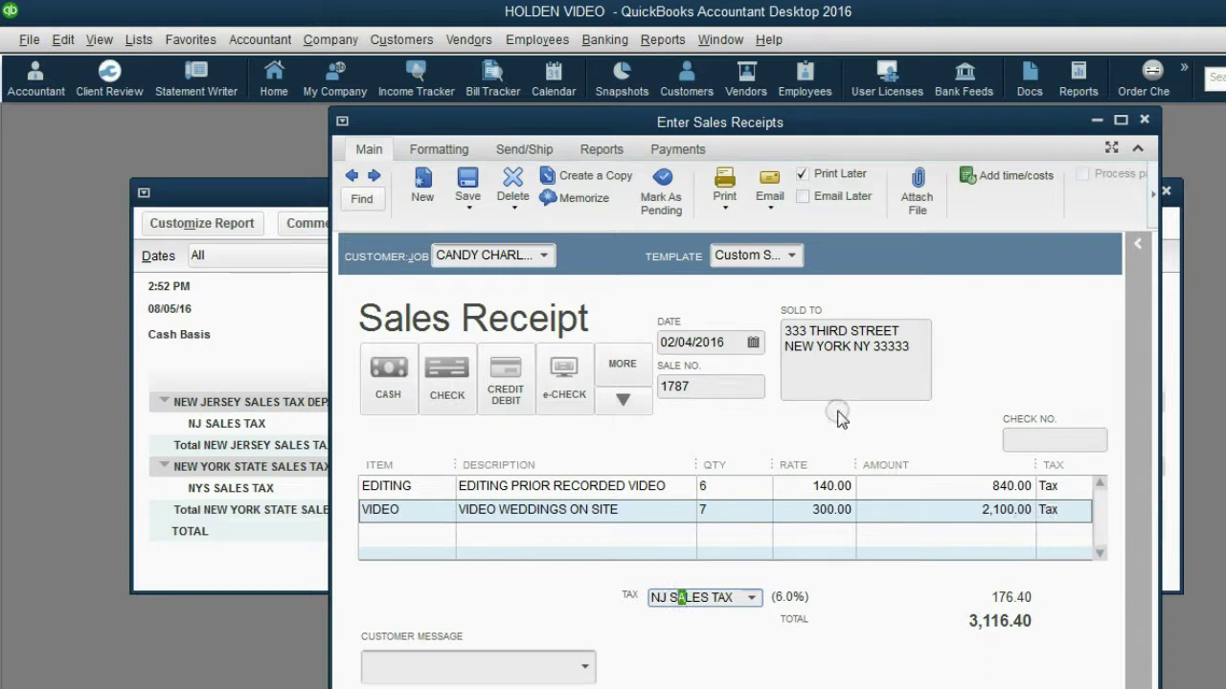
pyautogui.click(715, 343)
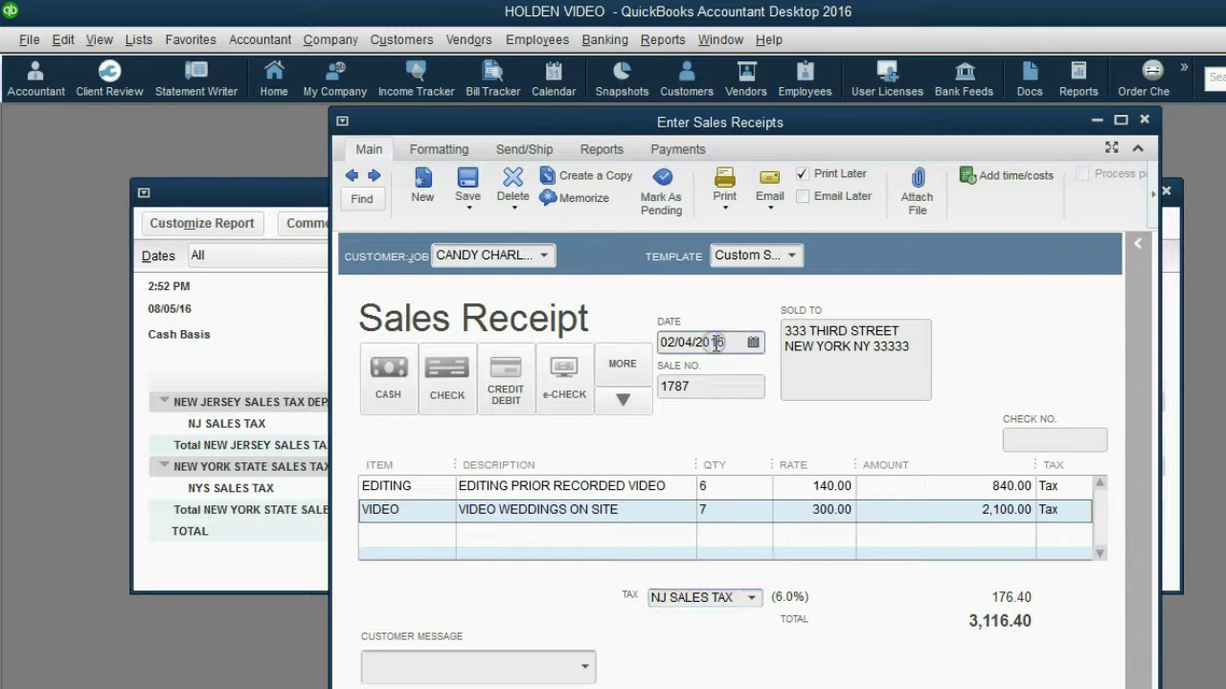
pyautogui.click(986, 601)
pyautogui.click(1011, 600)
pyautogui.click(1023, 598)
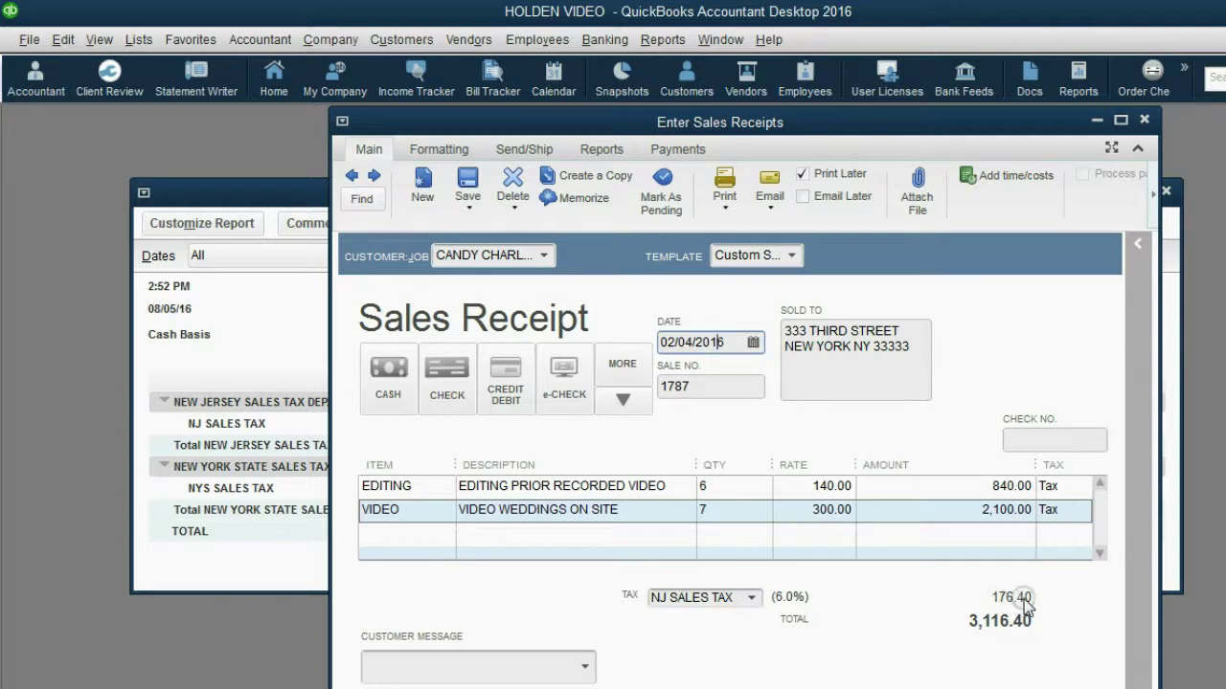
pyautogui.click(806, 598)
pyautogui.click(630, 613)
pyautogui.click(858, 670)
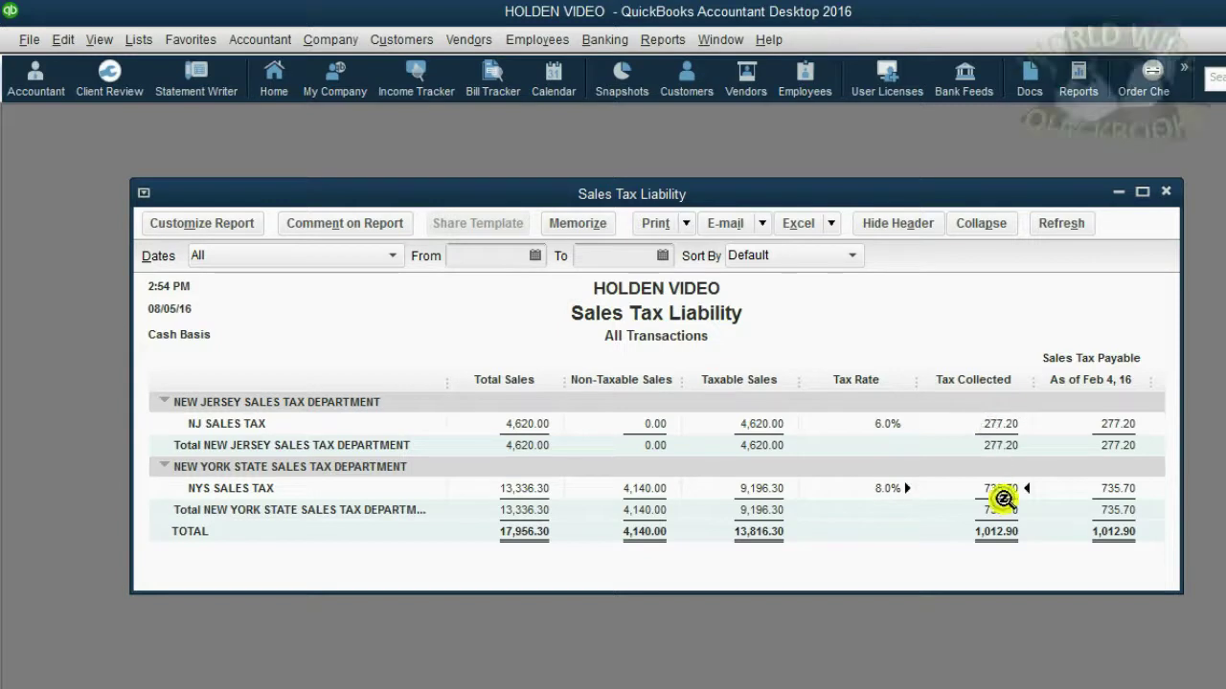
# Step: Drill into NJ tax collected to show receipts of 100.80 and 176.40 totalling 277.20
pyautogui.doubleClick(1001, 423)
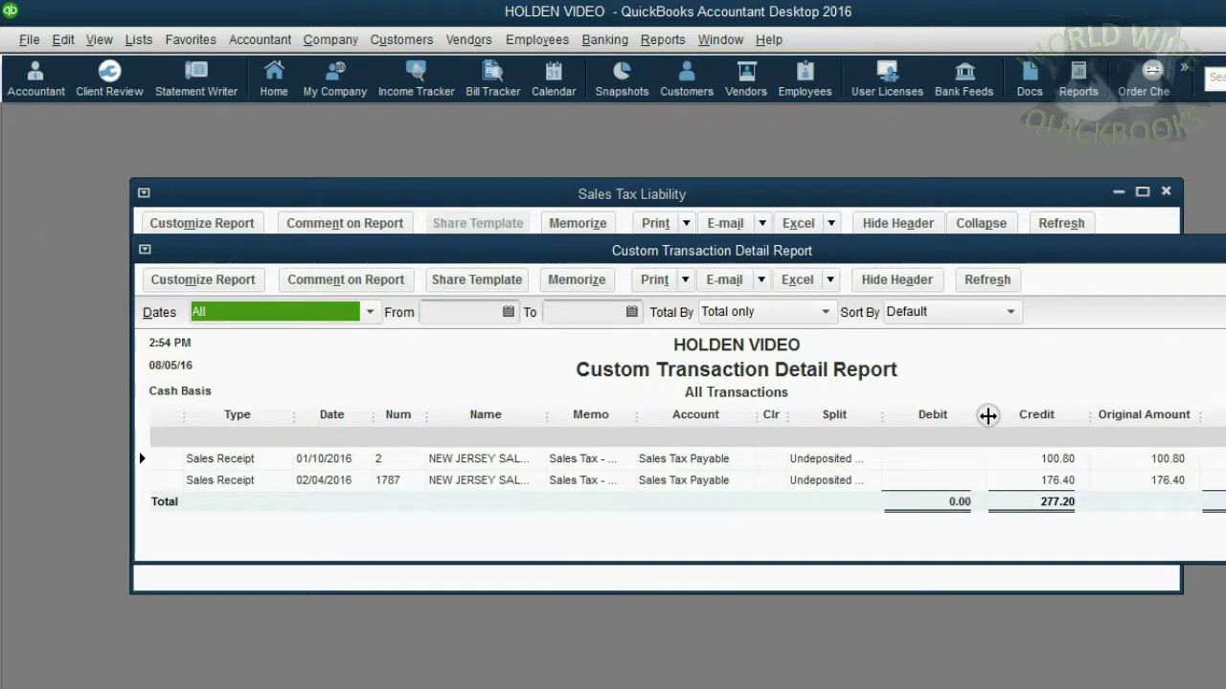
pyautogui.doubleClick(347, 462)
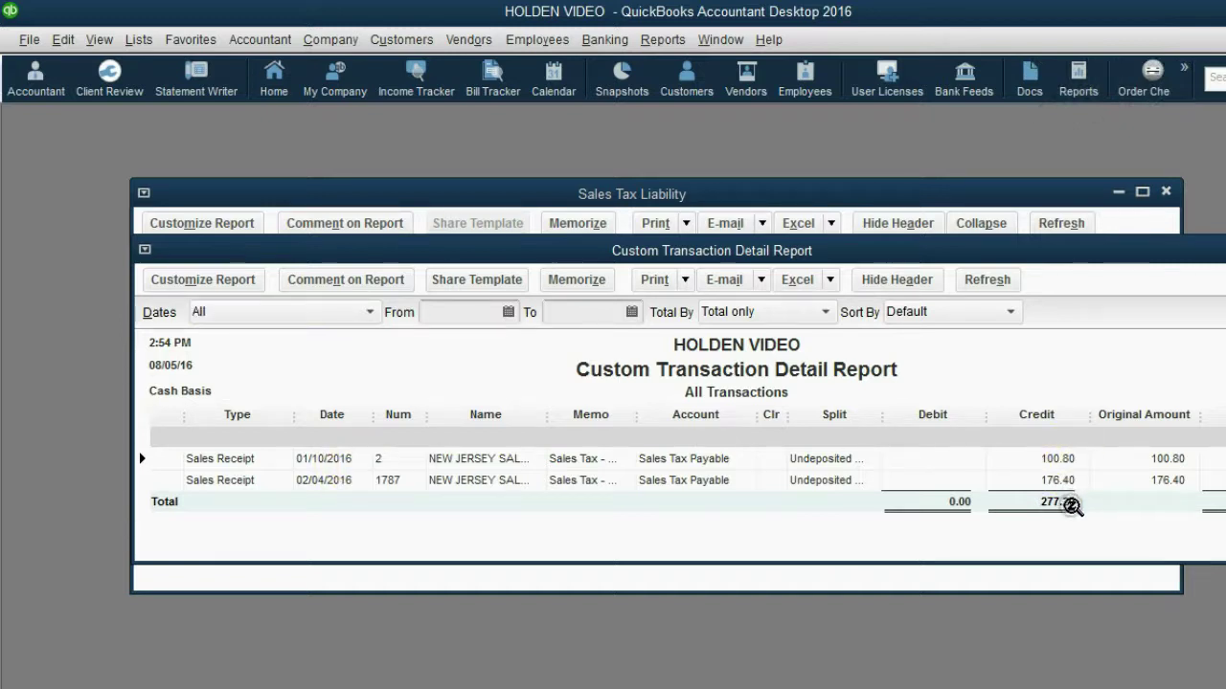
pyautogui.click(343, 484)
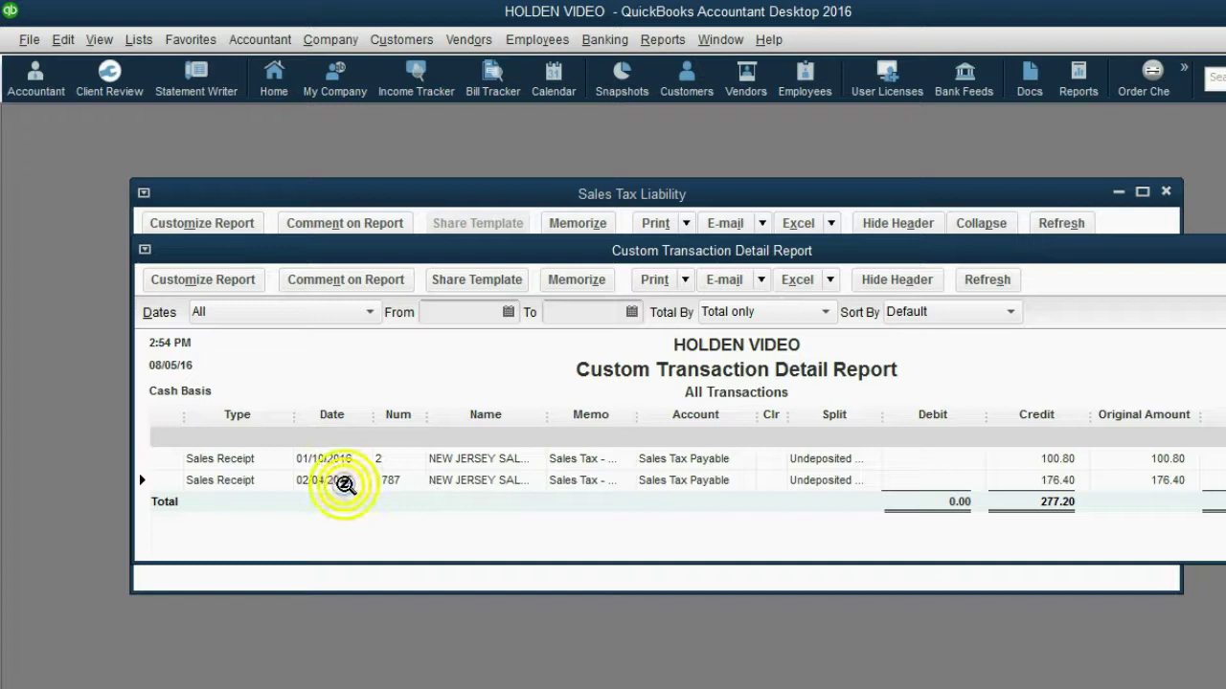
pyautogui.click(1031, 481)
pyautogui.click(707, 479)
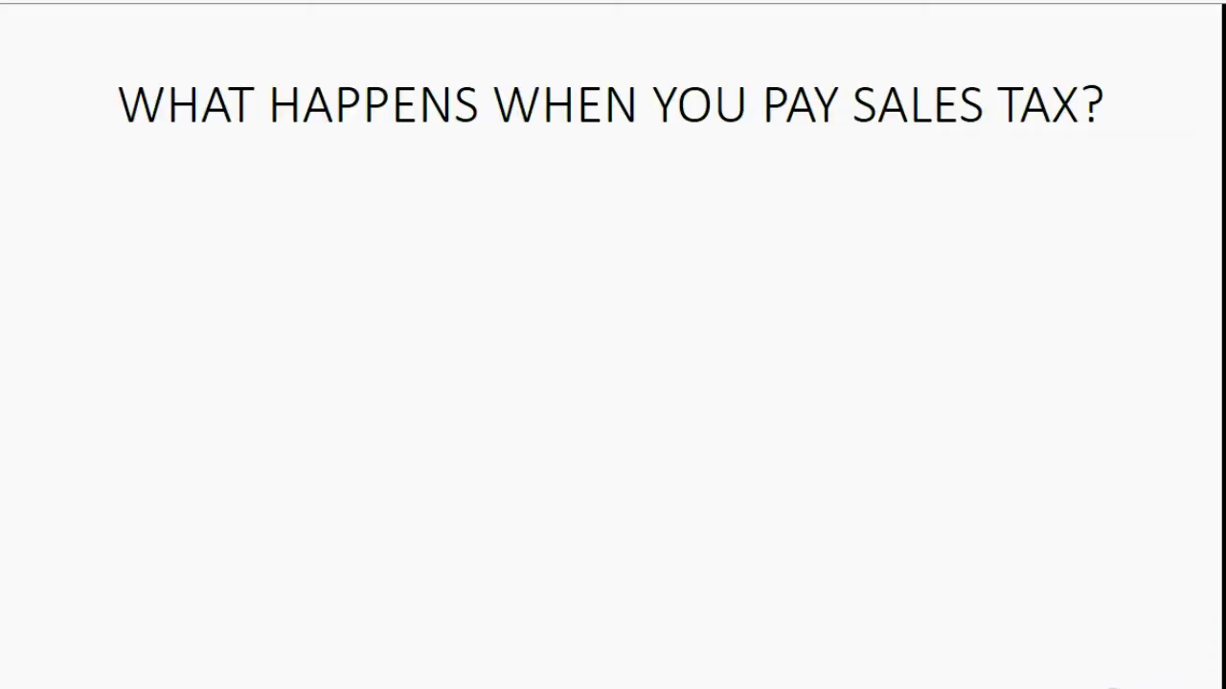
# Step: Reveal the three bullets: bank cash, sales tax payable and agency balance all decrease
pyautogui.click(1108, 684)
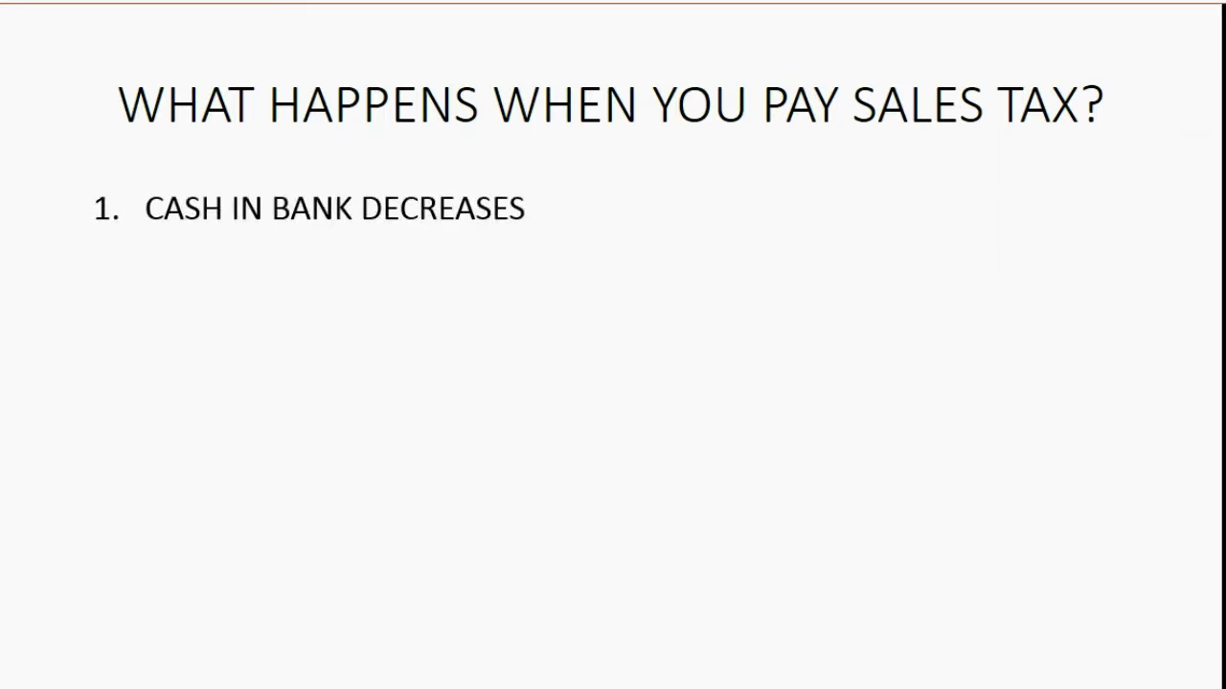
pyautogui.press('Right')
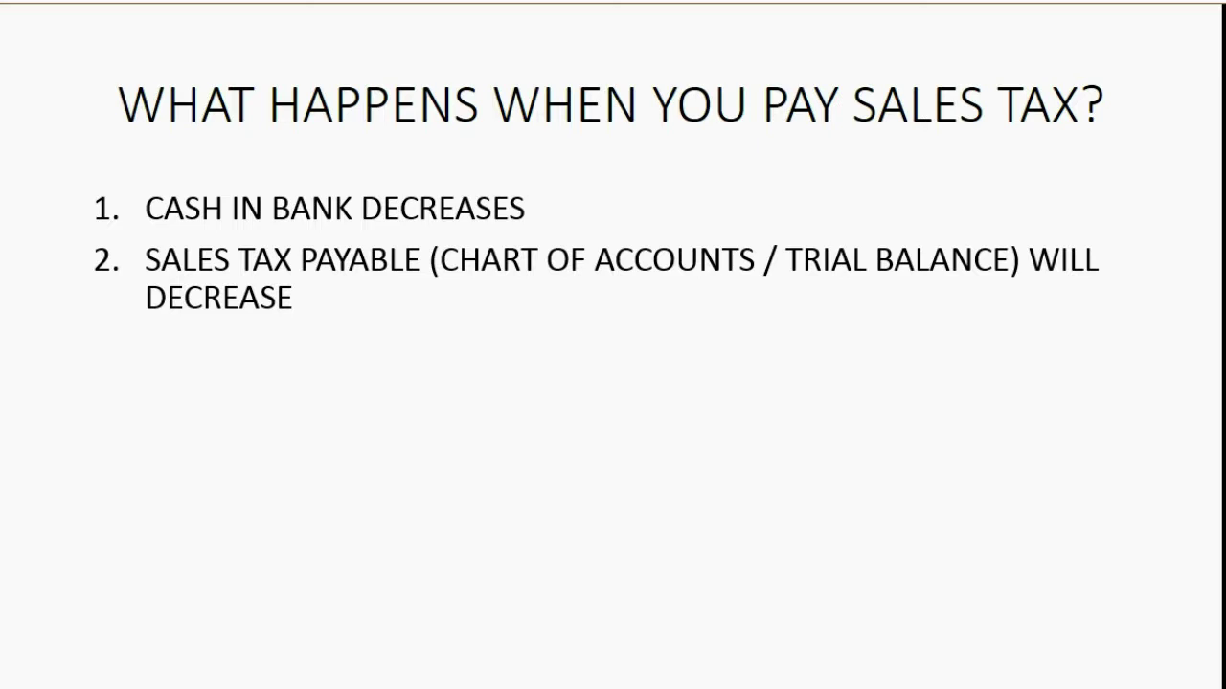
pyautogui.press('Right')
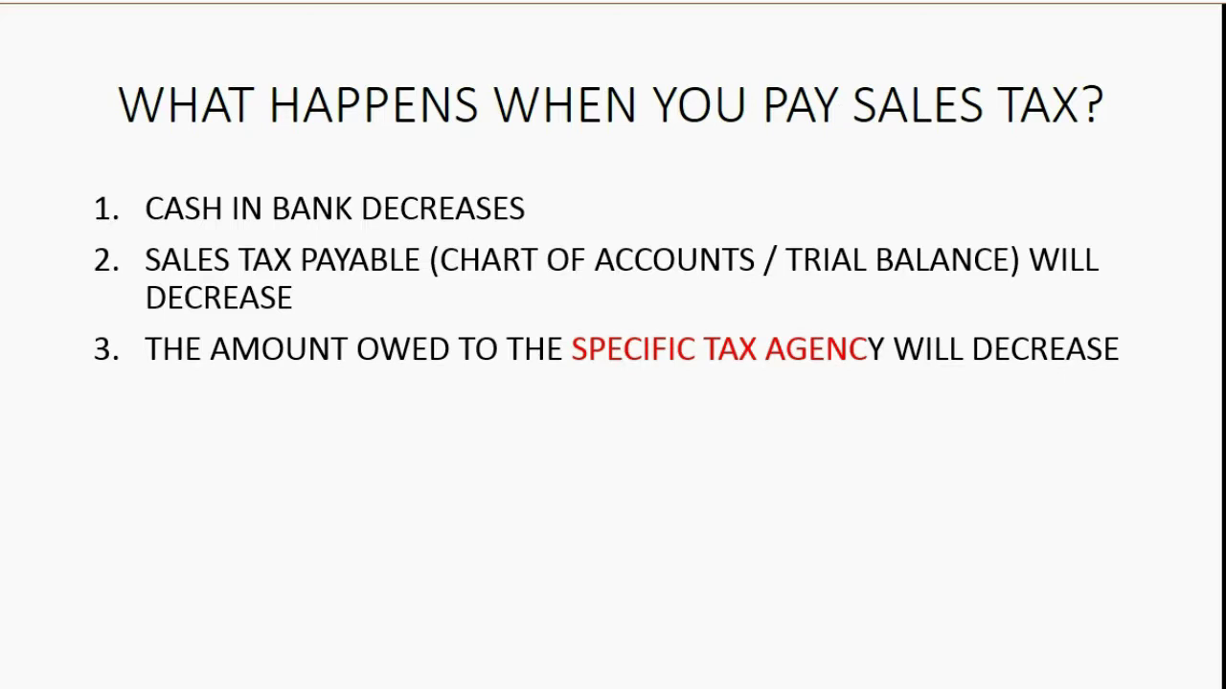
pyautogui.press('Right')
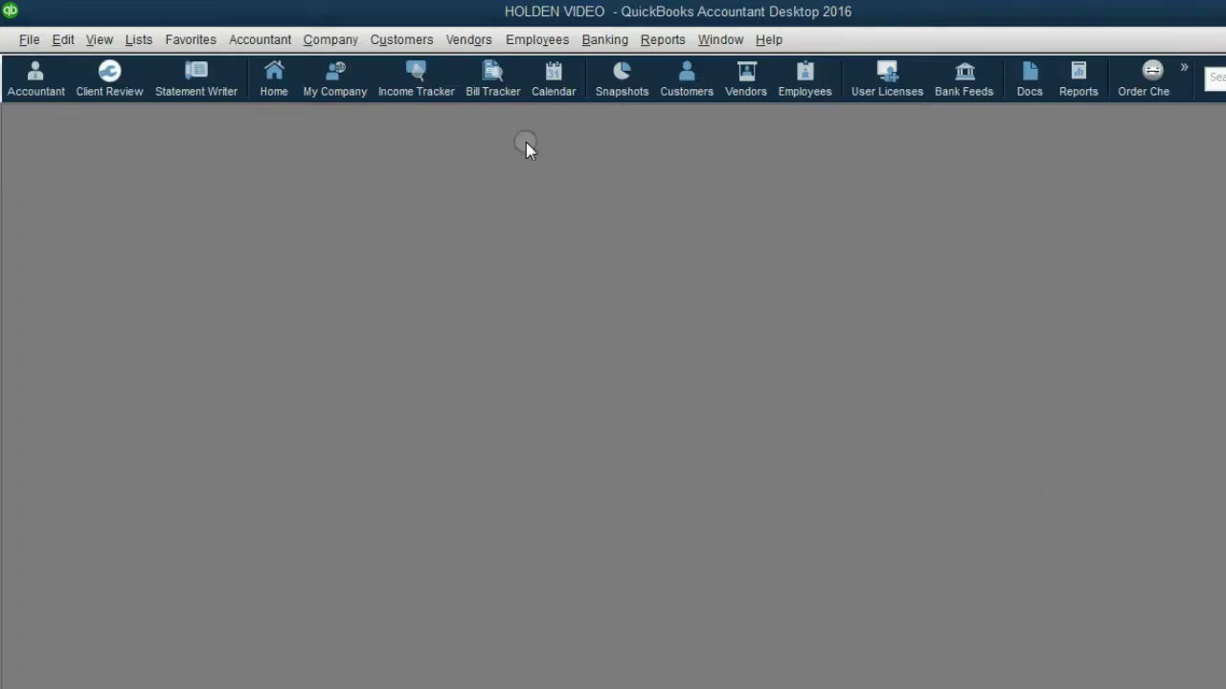
pyautogui.click(463, 42)
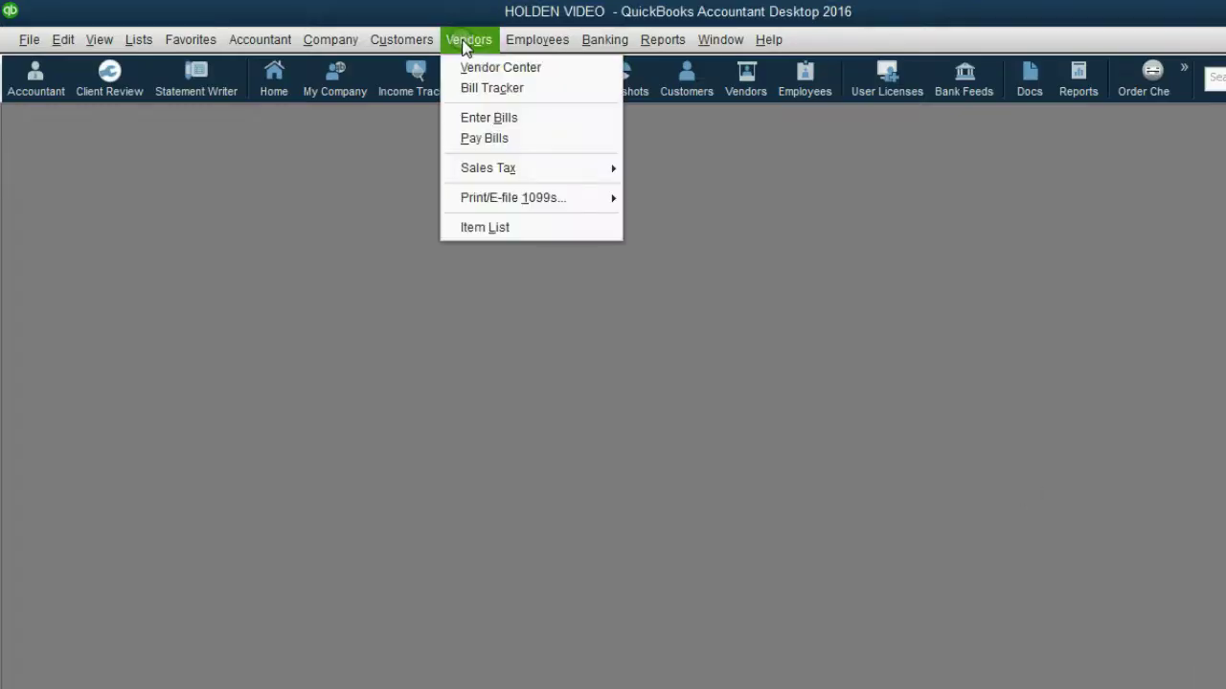
# Step: Open Pay Sales Tax and show tax due through 01/31/2016, with NJ due 100.80
pyautogui.moveTo(509, 167)
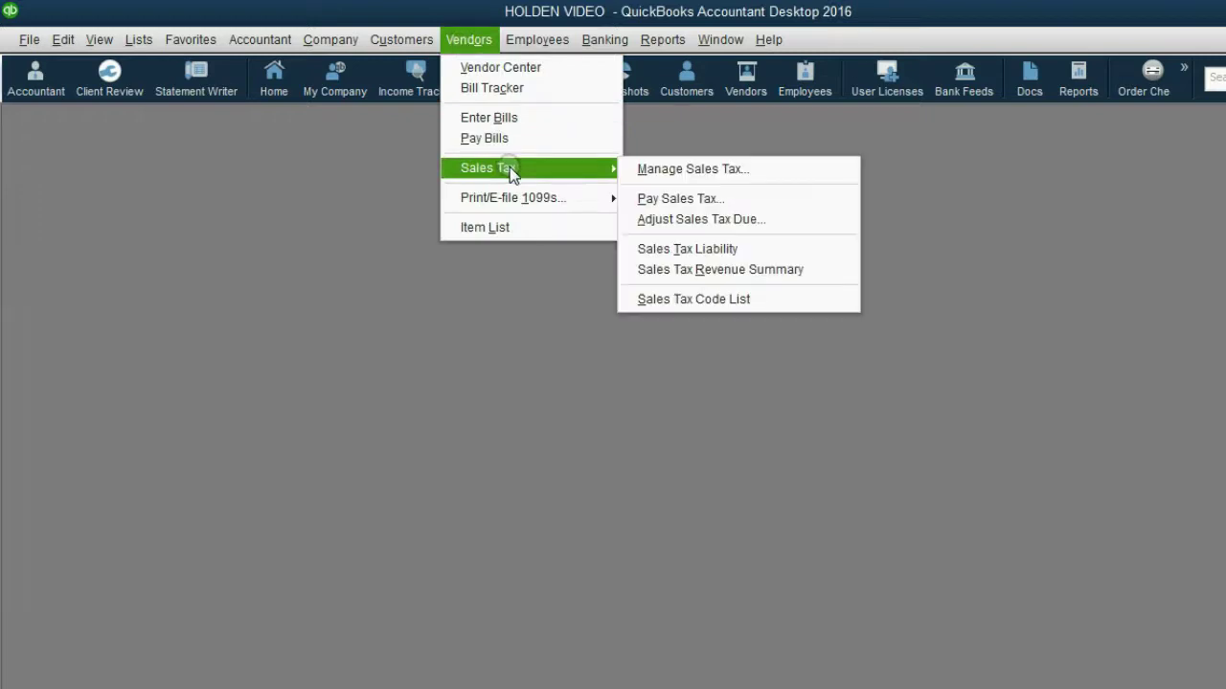
pyautogui.click(643, 196)
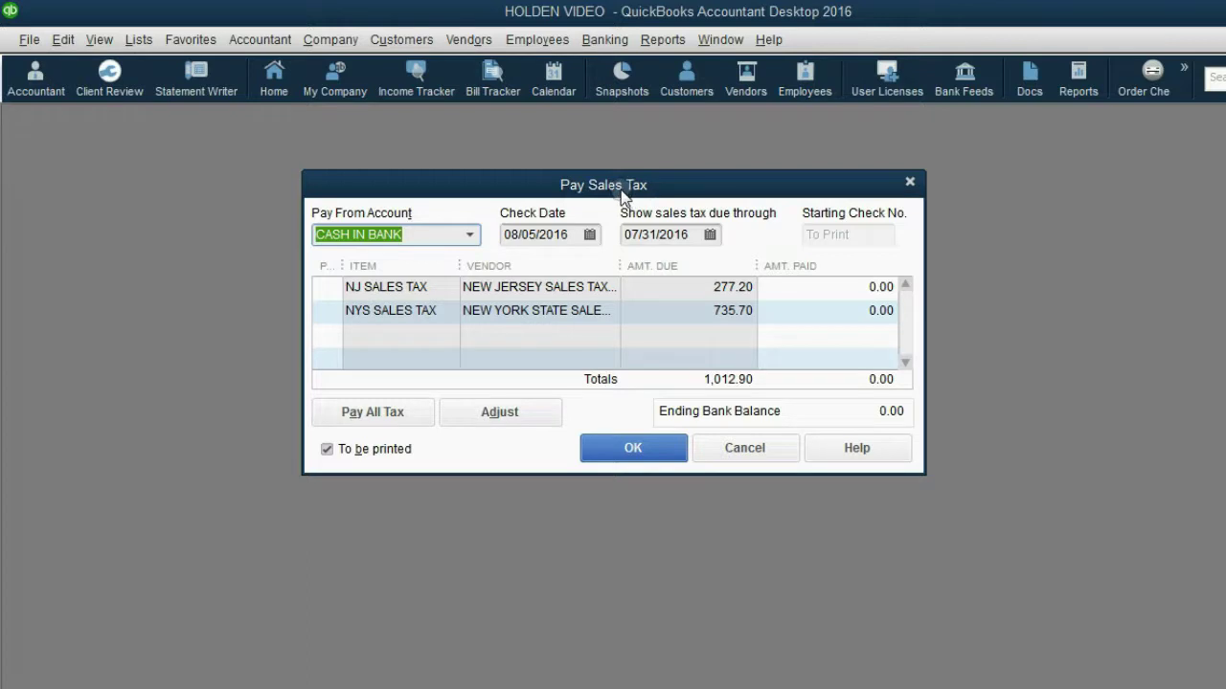
pyautogui.click(575, 289)
pyautogui.click(576, 306)
pyautogui.click(565, 287)
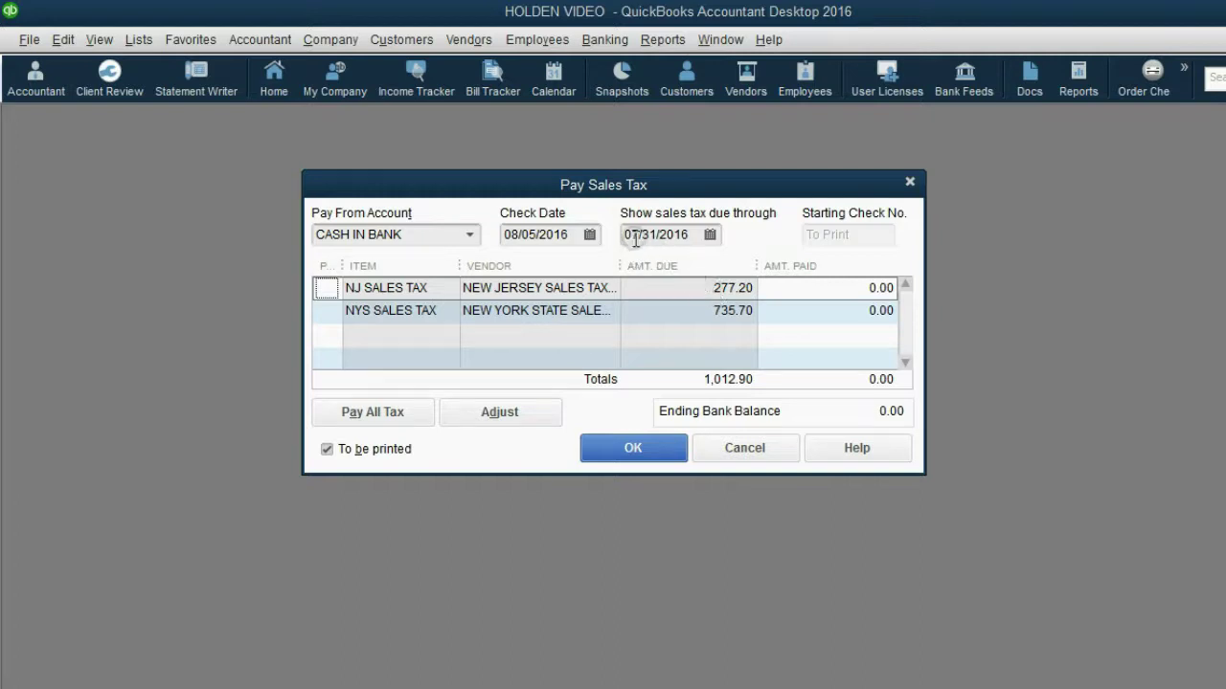
pyautogui.moveTo(632, 240); pyautogui.dragTo(640, 240)
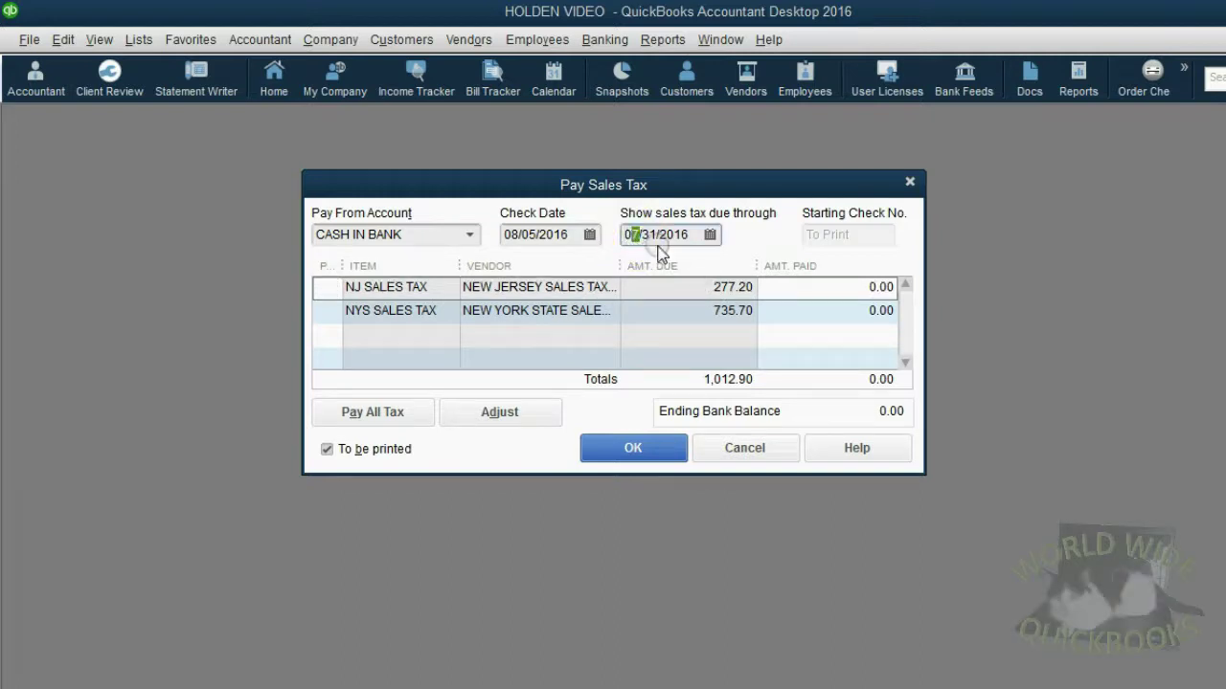
pyautogui.write('1')
pyautogui.click(661, 287)
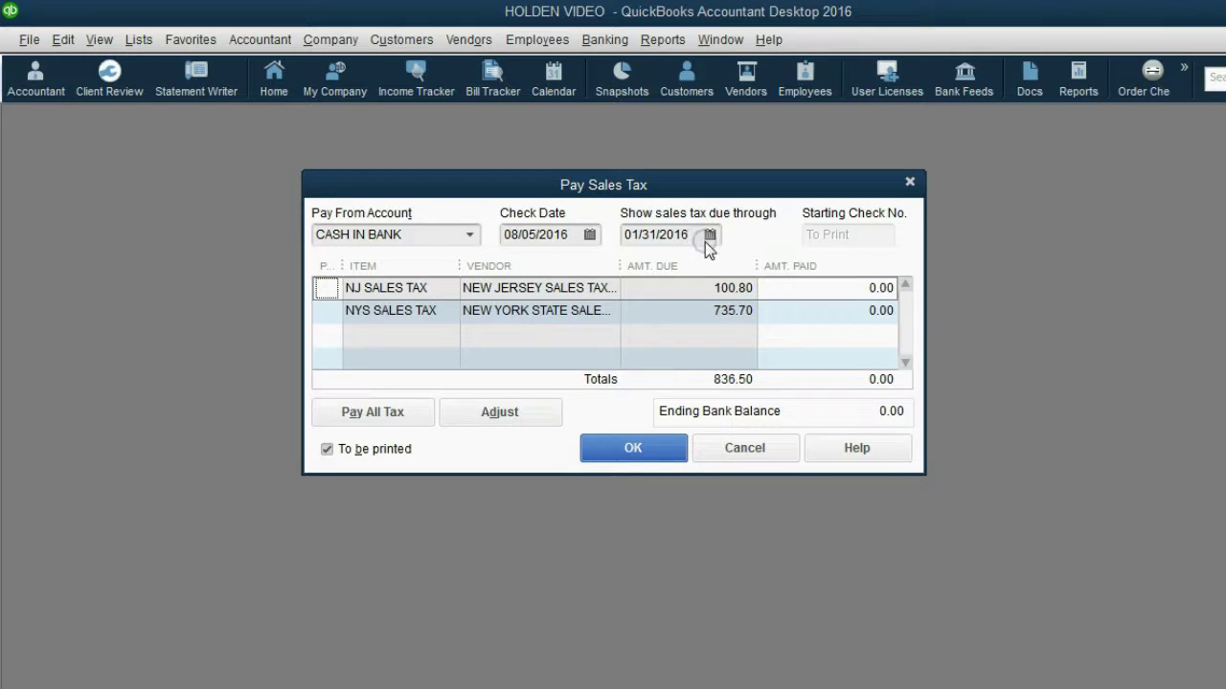
# Step: Page the Check Date calendar back to February 2016
pyautogui.click(587, 235)
pyautogui.click(525, 271)
pyautogui.click(525, 270)
pyautogui.click(524, 270)
pyautogui.click(525, 270)
pyautogui.click(525, 270)
pyautogui.click(525, 270)
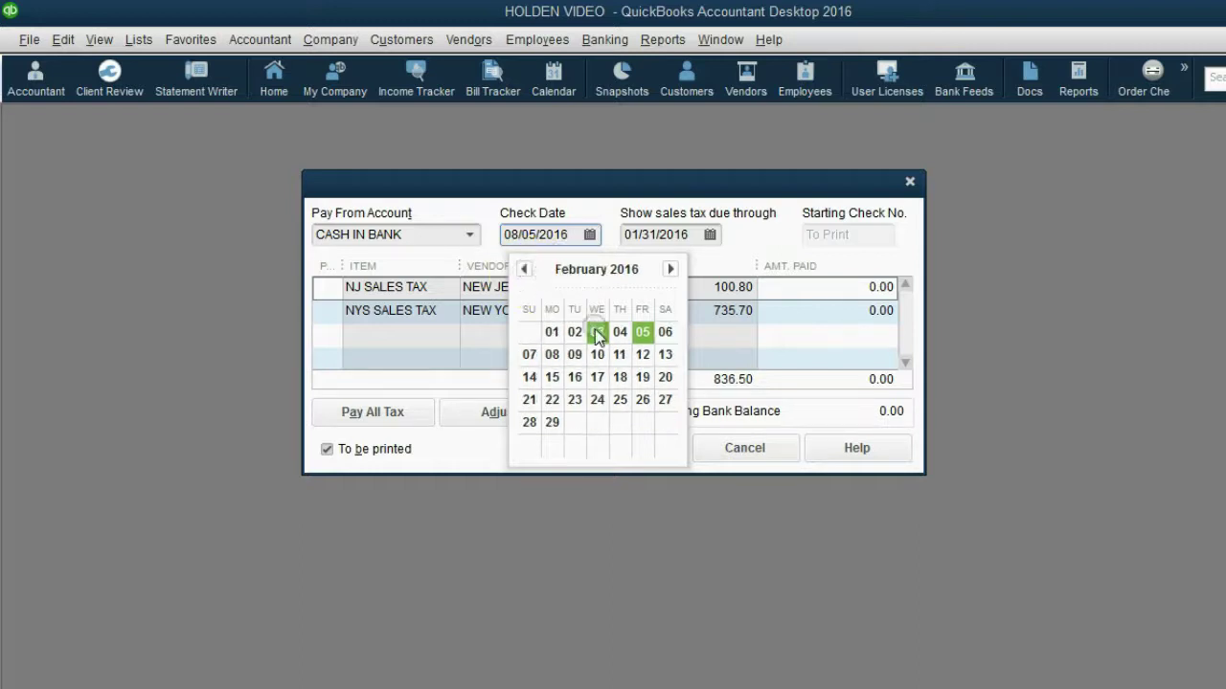
# Step: Set the check date to 02/15/2016, paying from CASH IN BANK
pyautogui.click(552, 377)
pyautogui.click(563, 362)
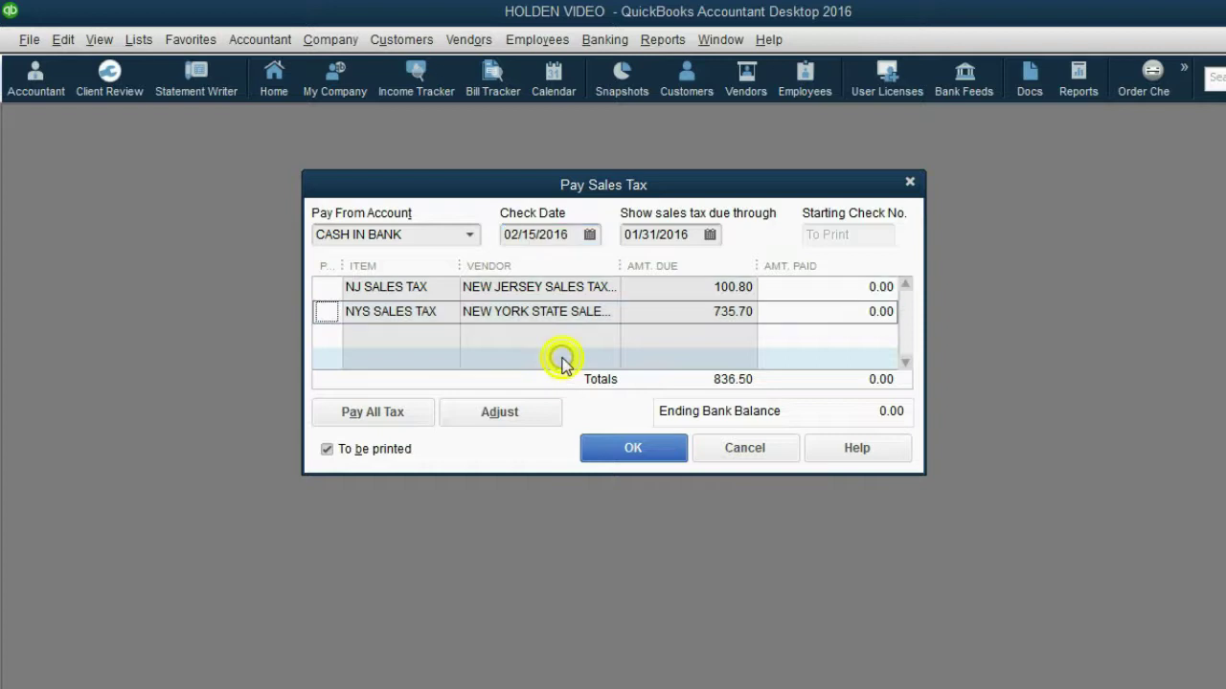
pyautogui.click(338, 453)
pyautogui.click(420, 234)
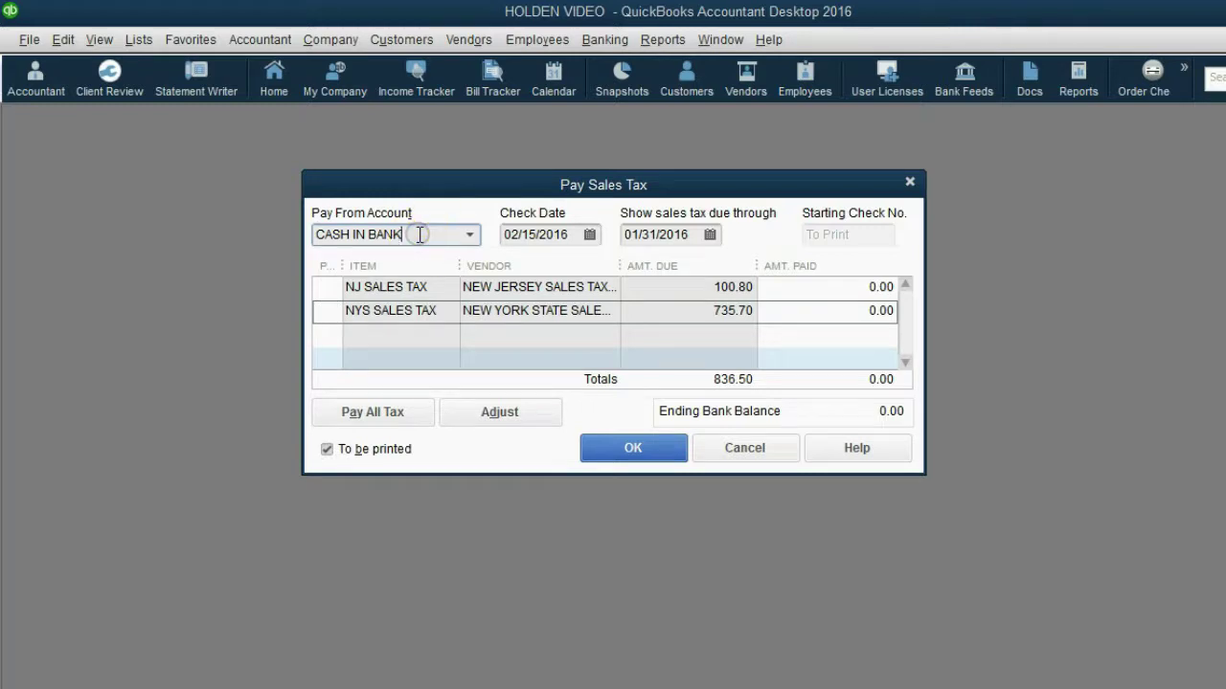
pyautogui.click(617, 451)
pyautogui.click(563, 313)
# Step: Mark NJ SALES TAX to pay the full 100.80 and confirm the payment
pyautogui.click(337, 286)
pyautogui.click(337, 286)
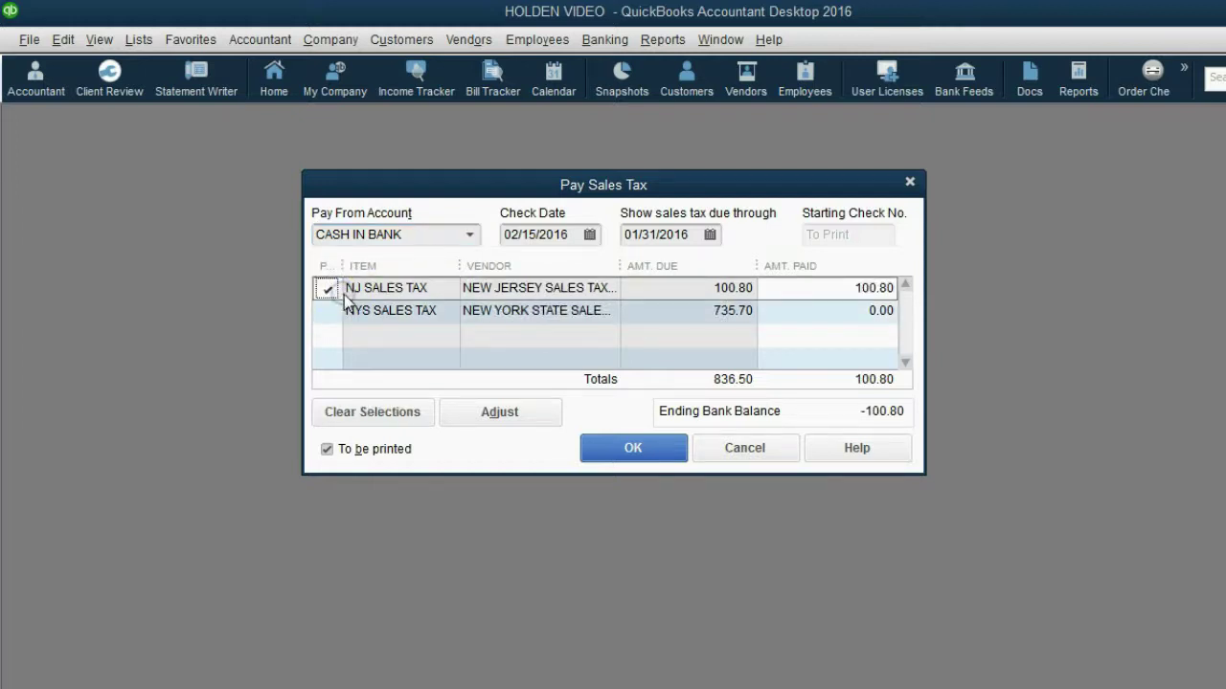
pyautogui.click(665, 300)
pyautogui.click(636, 354)
pyautogui.click(634, 459)
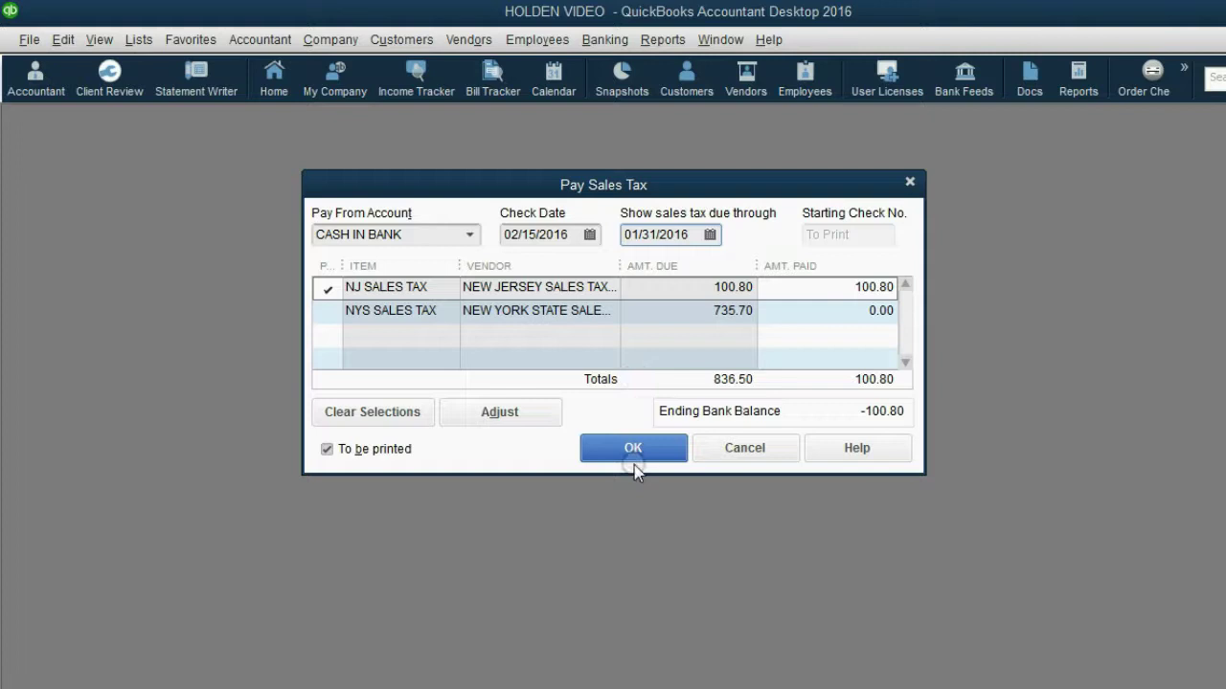
pyautogui.click(634, 448)
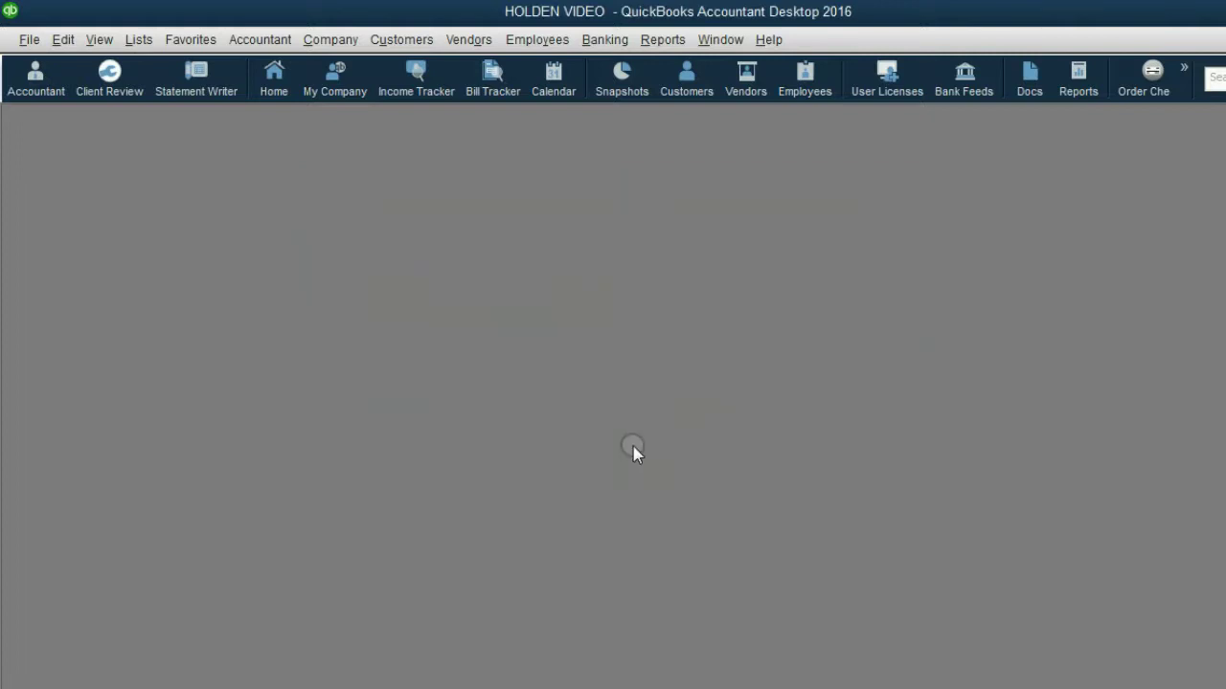
# Step: Rerun the Sales Tax Liability report for All dates; NJ payable as of Feb 15 is 176.40
pyautogui.click(471, 43)
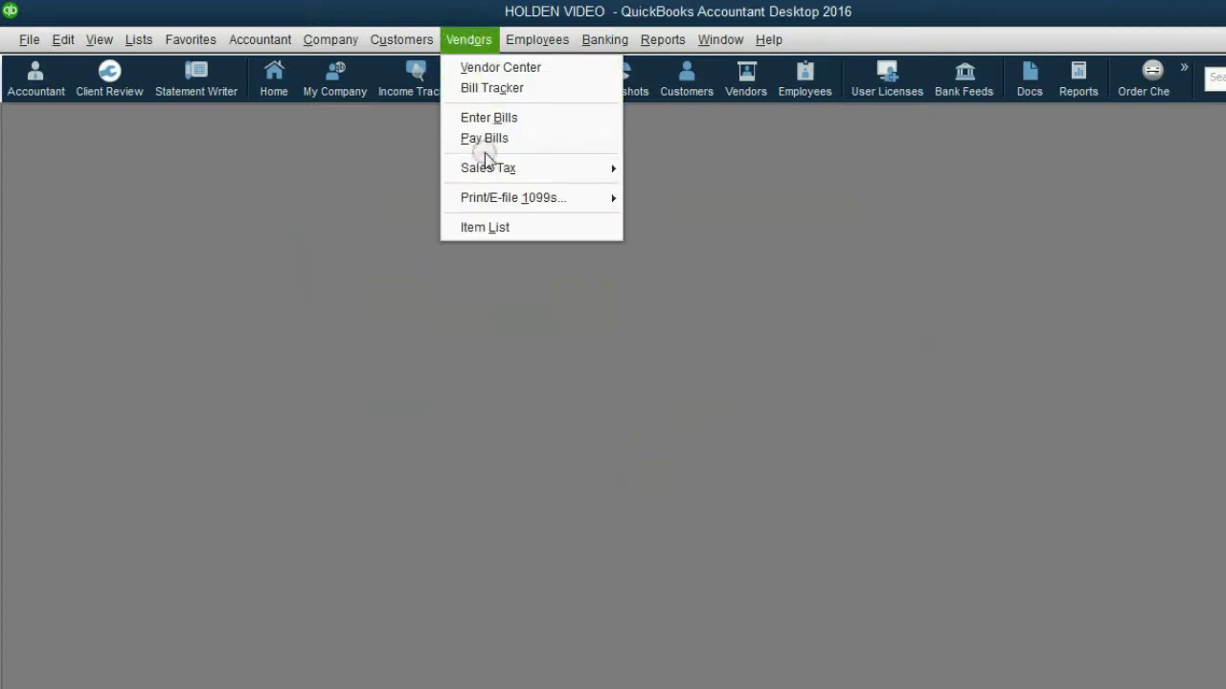
pyautogui.moveTo(495, 174)
pyautogui.click(642, 201)
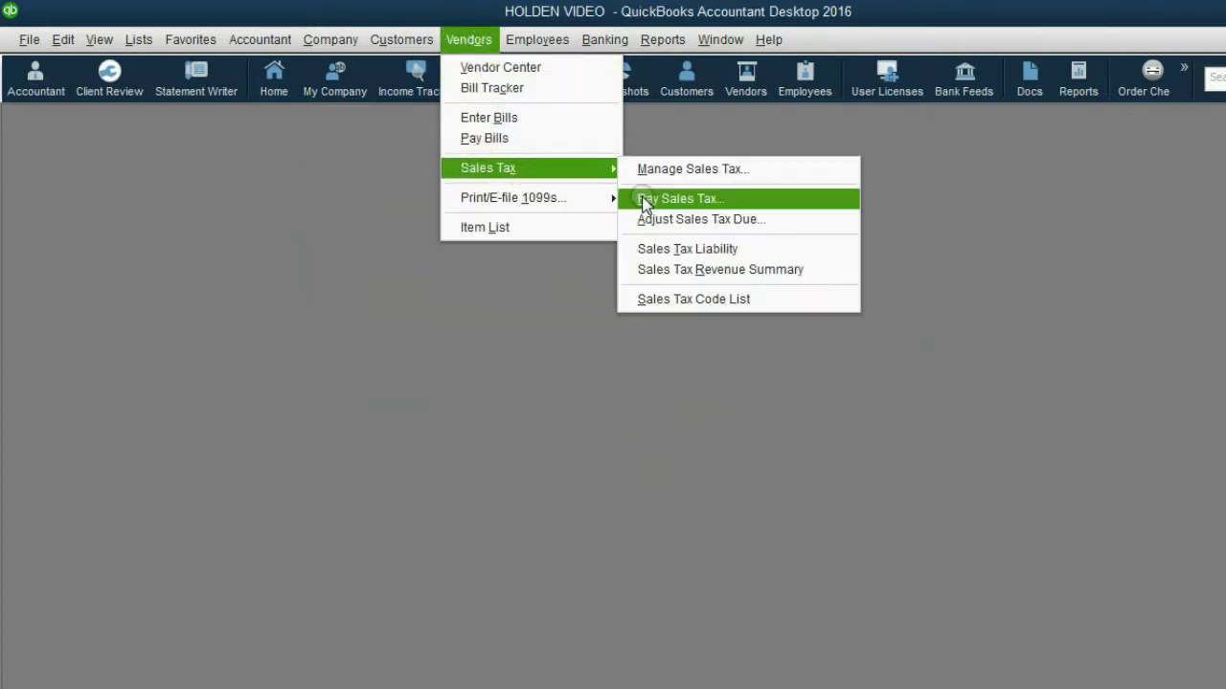
pyautogui.click(675, 249)
pyautogui.click(309, 255)
pyautogui.write('a')
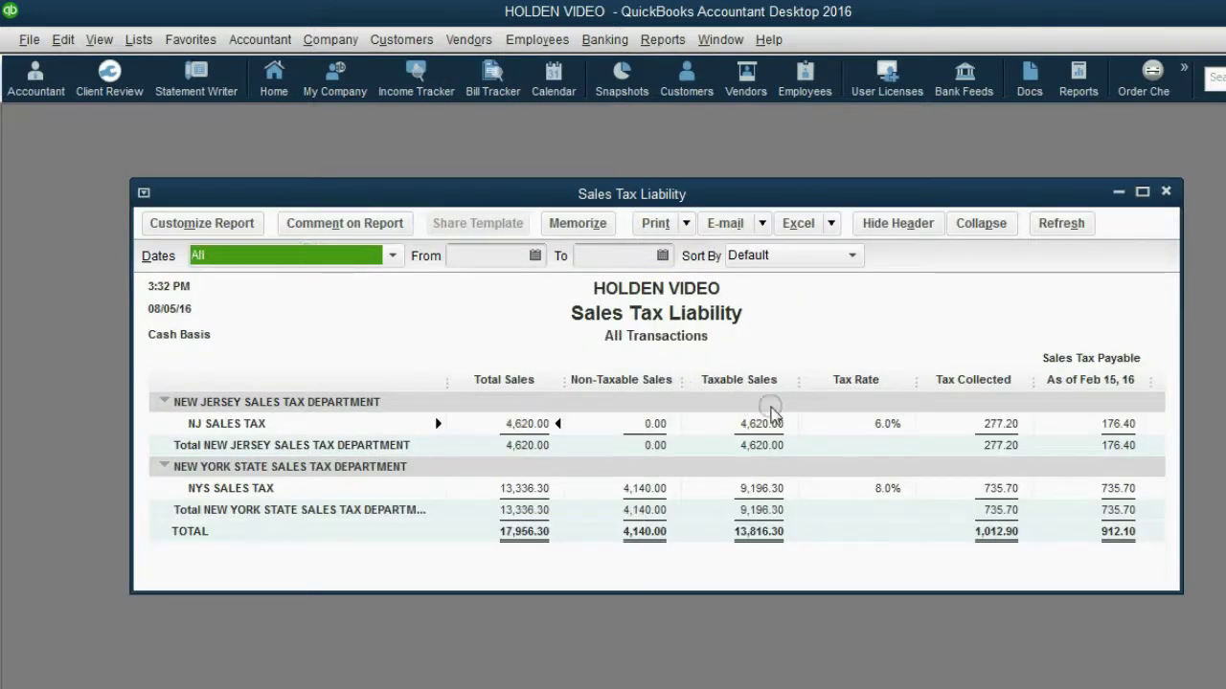
pyautogui.click(992, 425)
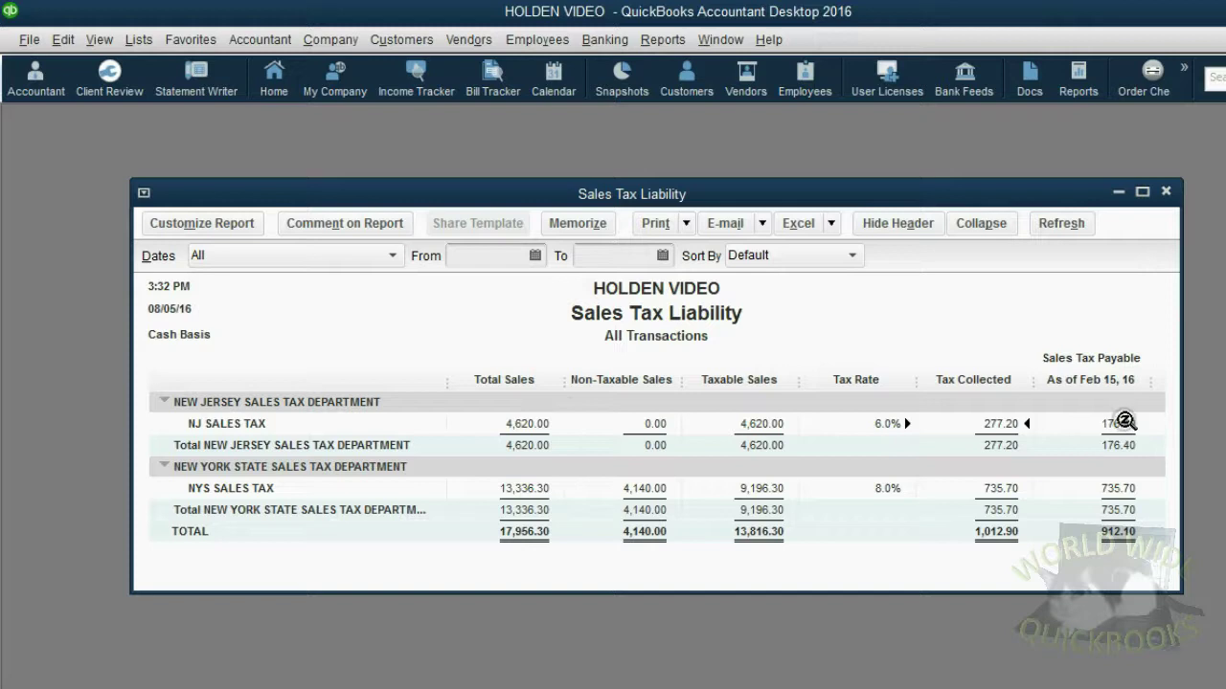
pyautogui.click(1122, 426)
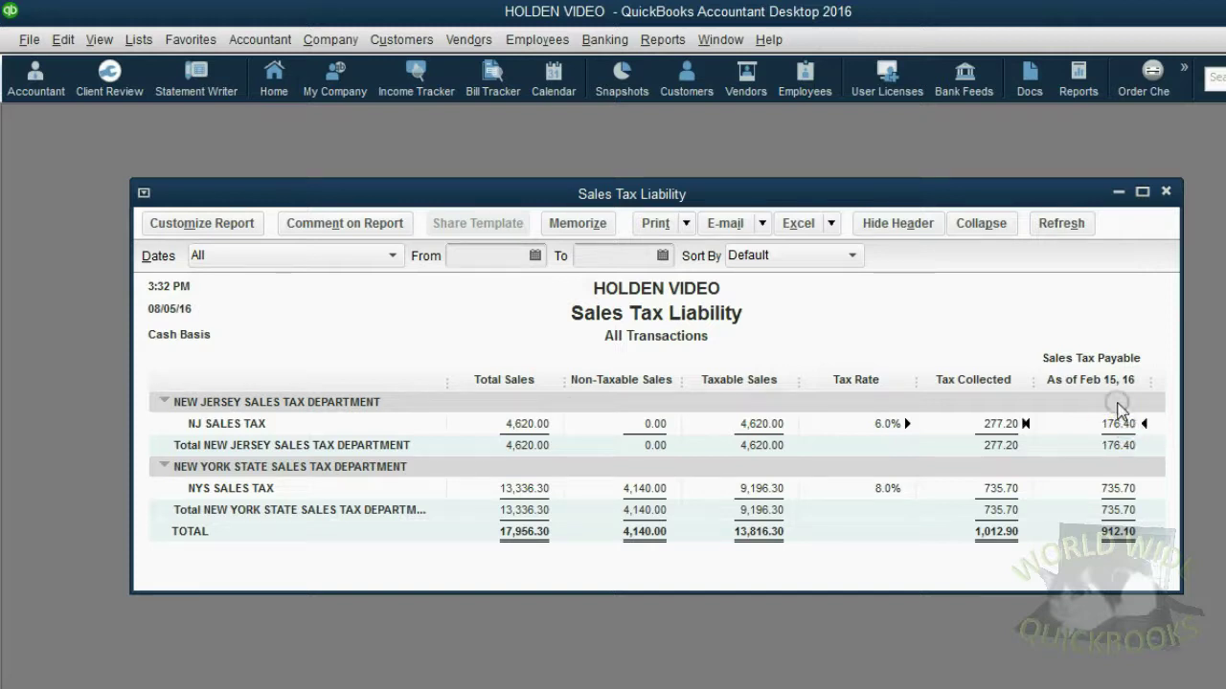
pyautogui.click(1131, 381)
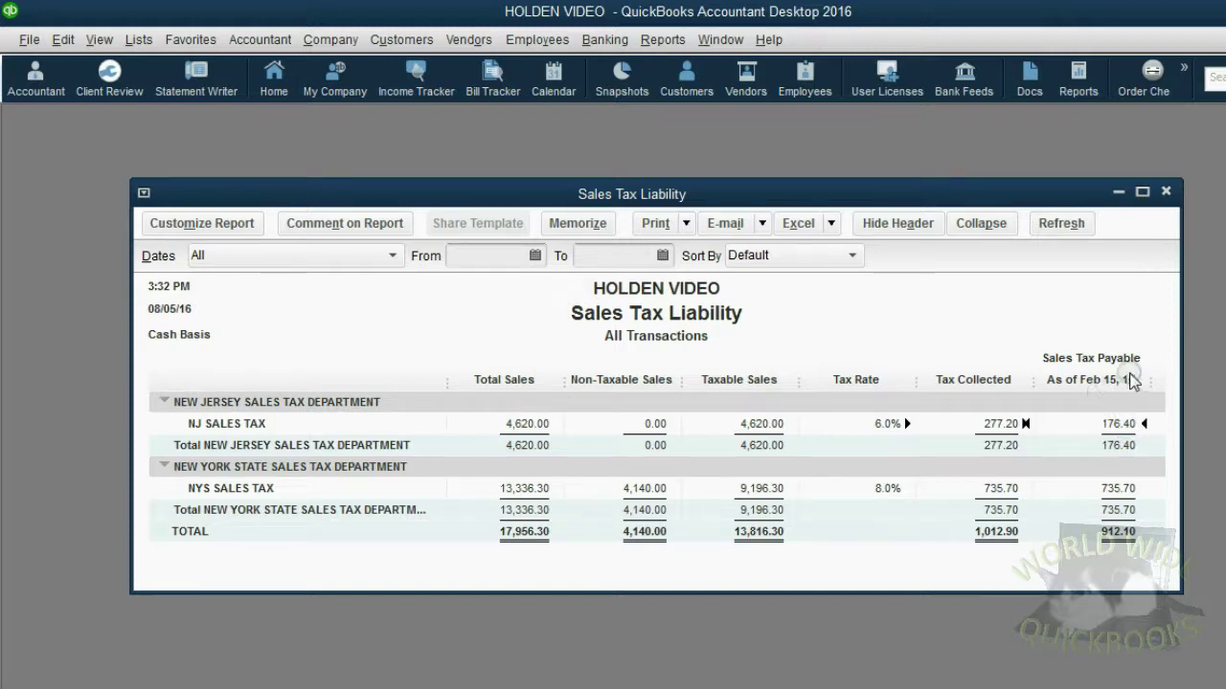
# Step: Drill into NJ 176.40 to list both receipts and the 100.80 payment, leaving a 176.40 balance
pyautogui.doubleClick(1123, 425)
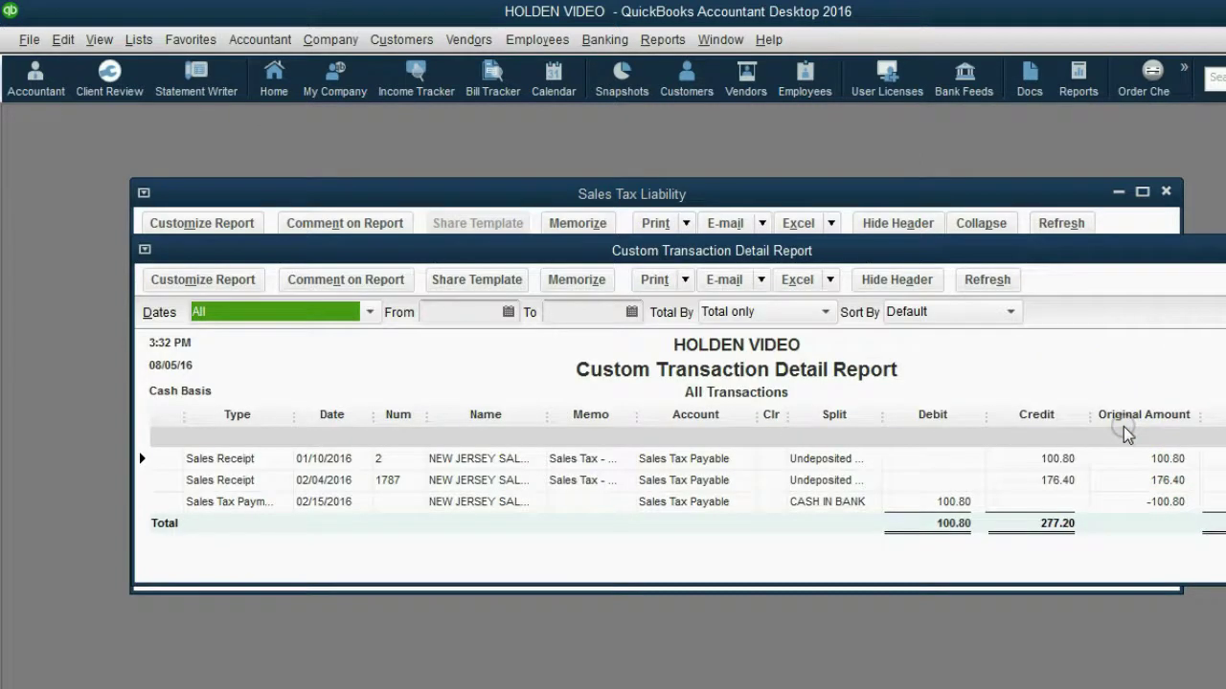
pyautogui.click(1063, 459)
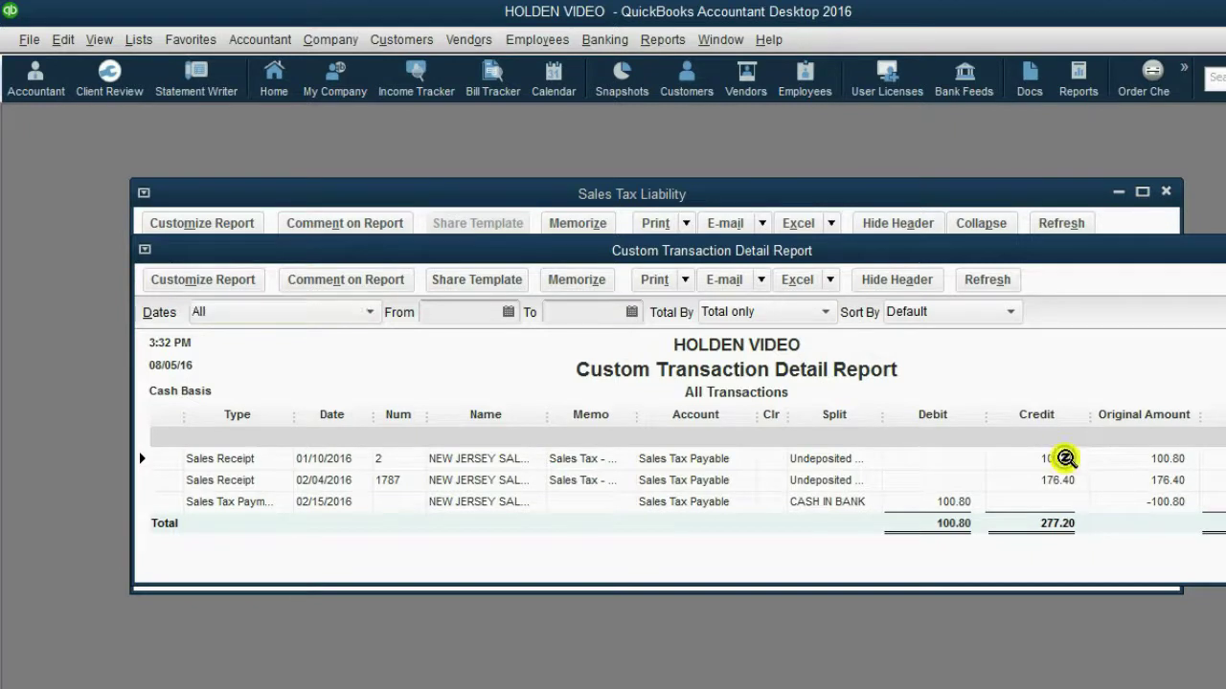
pyautogui.click(1061, 479)
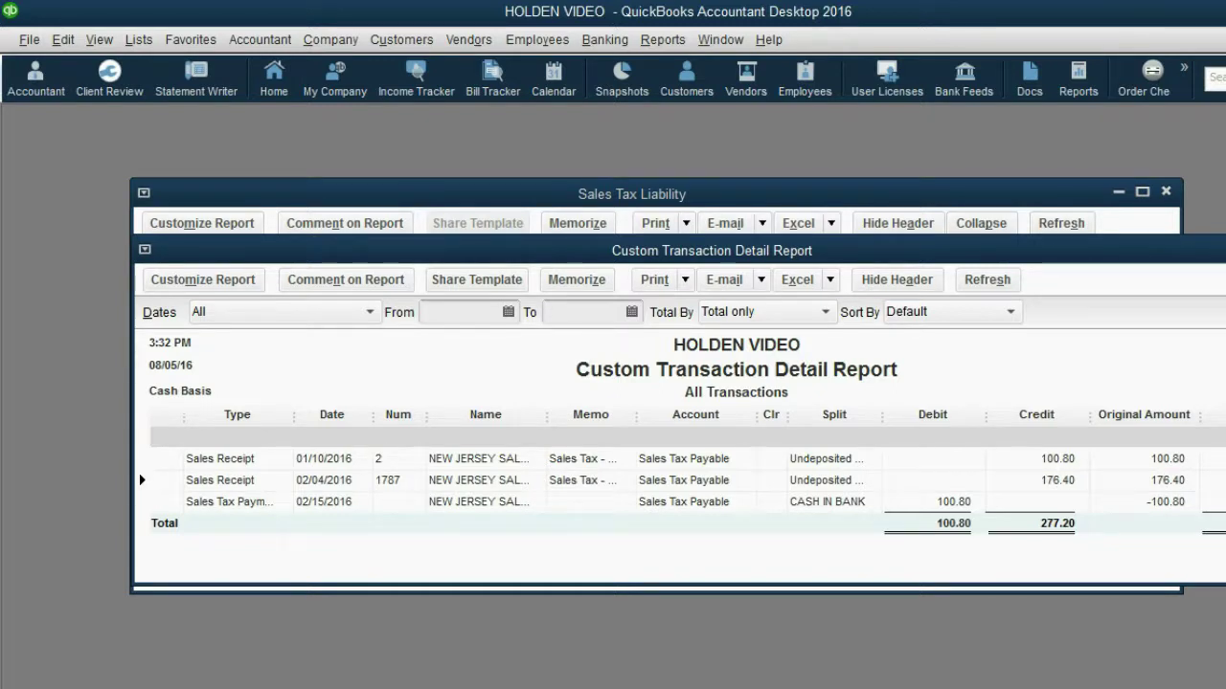
pyautogui.click(960, 500)
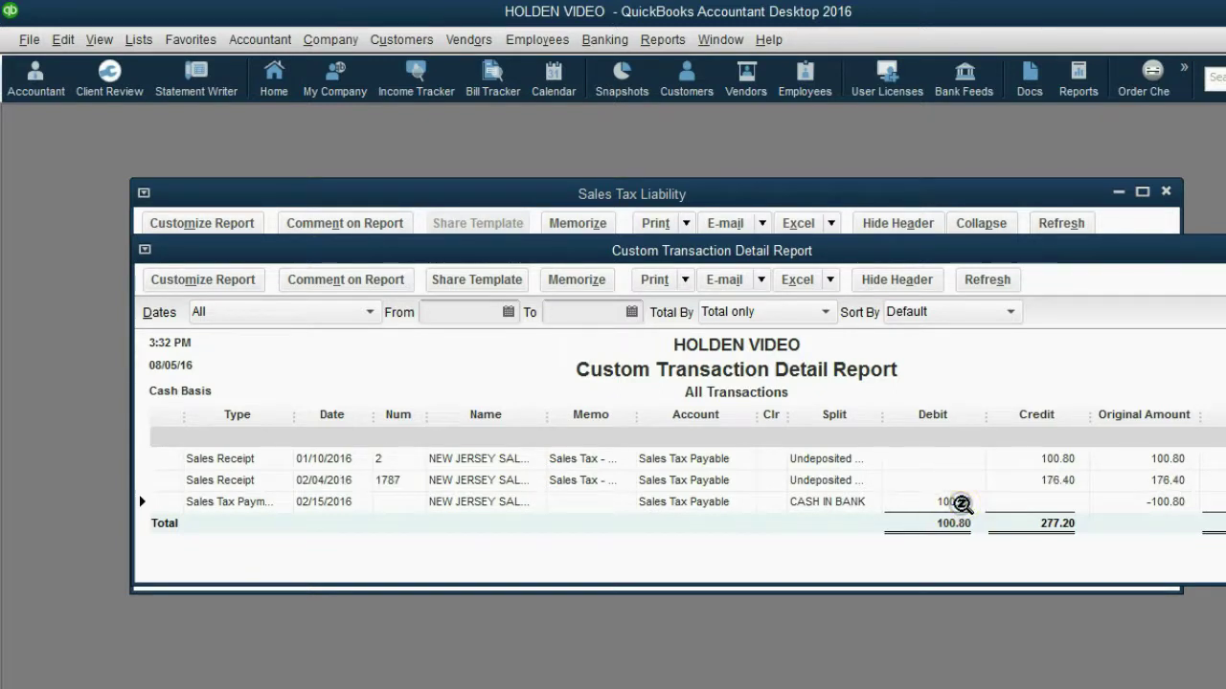
pyautogui.moveTo(905, 250); pyautogui.dragTo(790, 247)
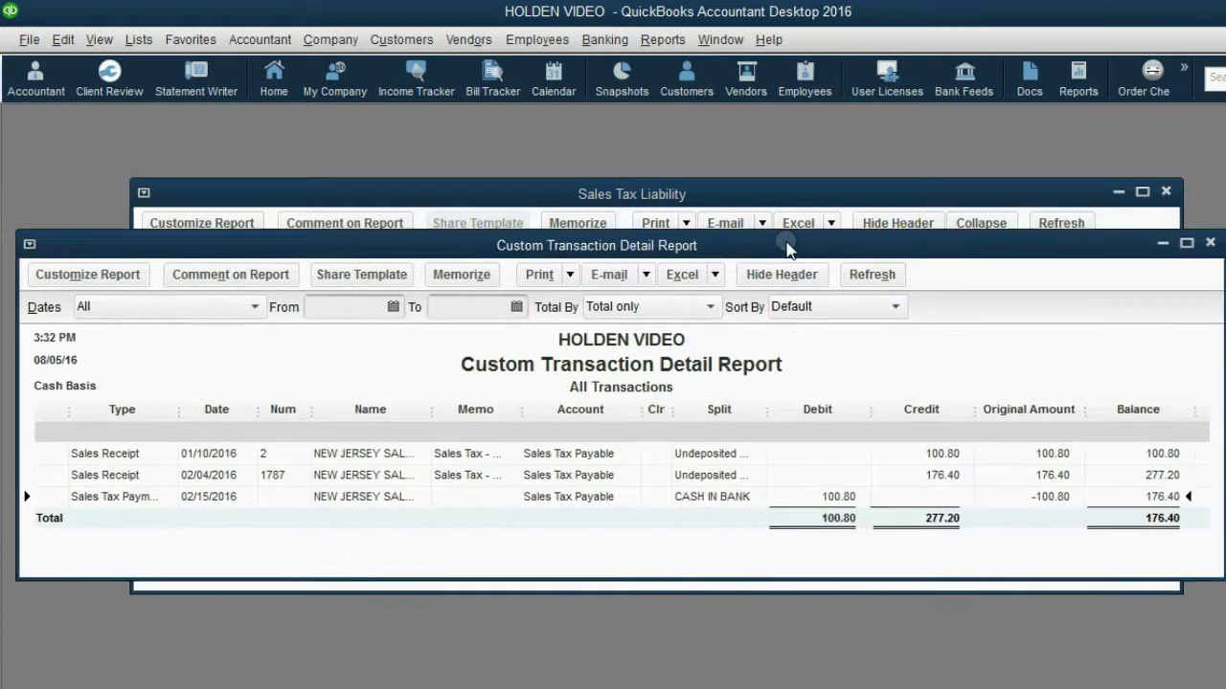
pyautogui.click(948, 453)
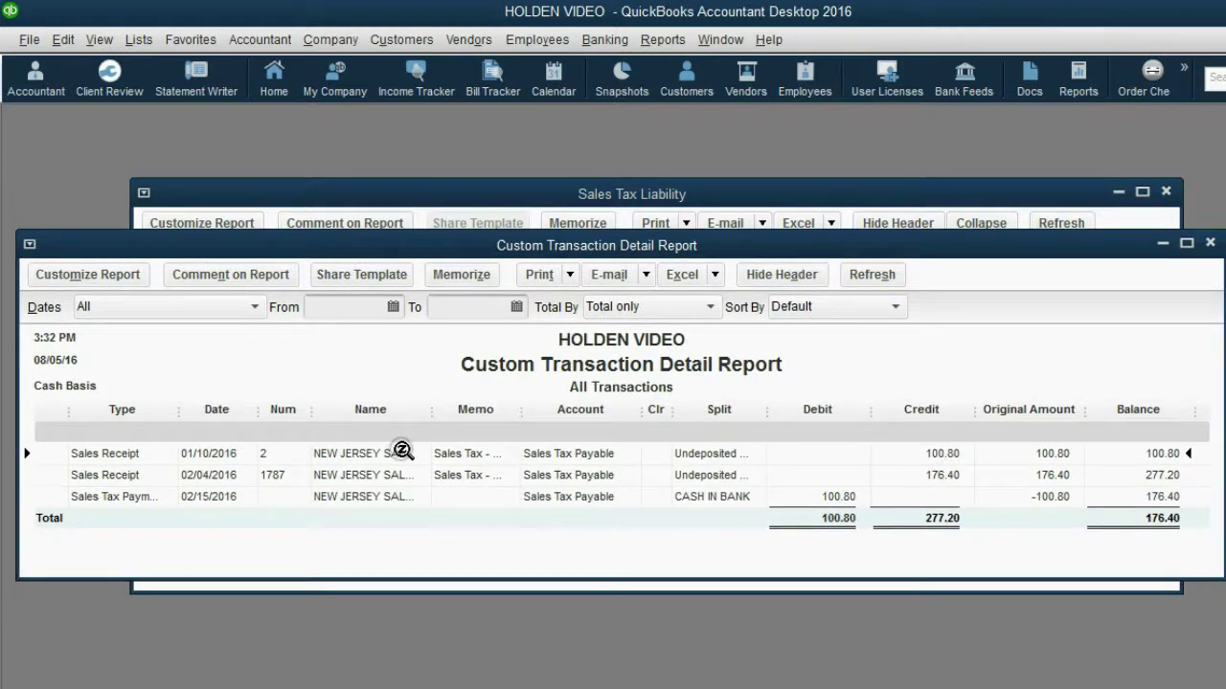
pyautogui.click(944, 474)
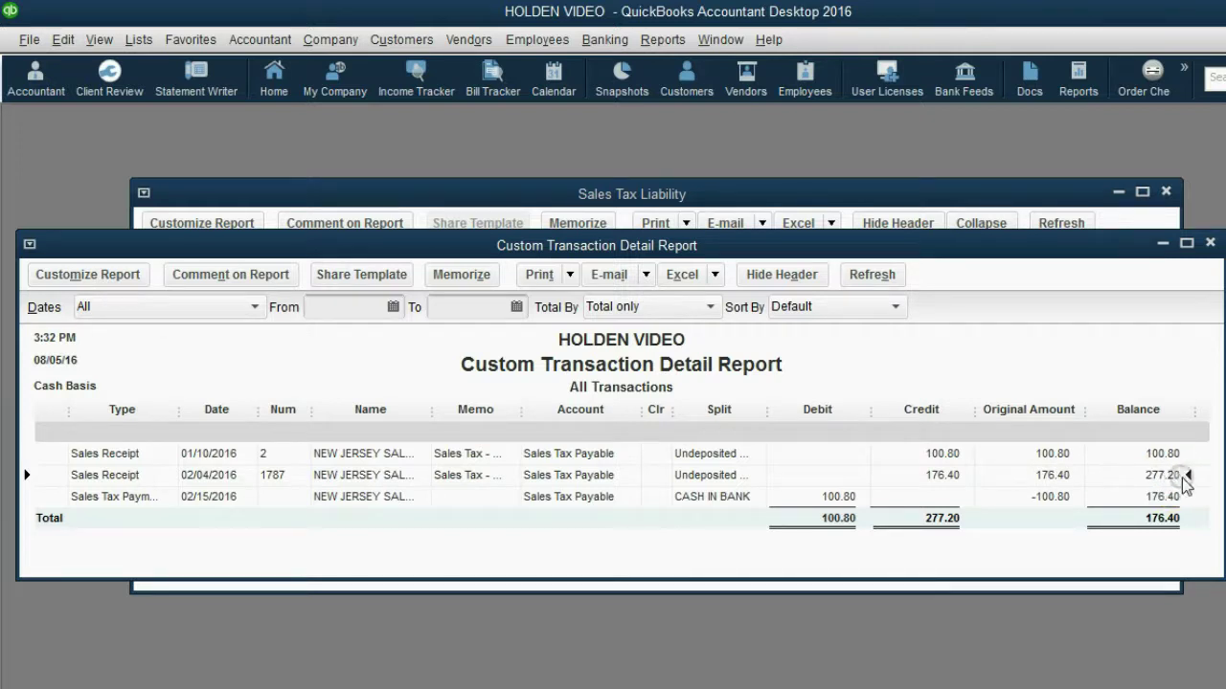
pyautogui.click(851, 498)
pyautogui.click(1133, 503)
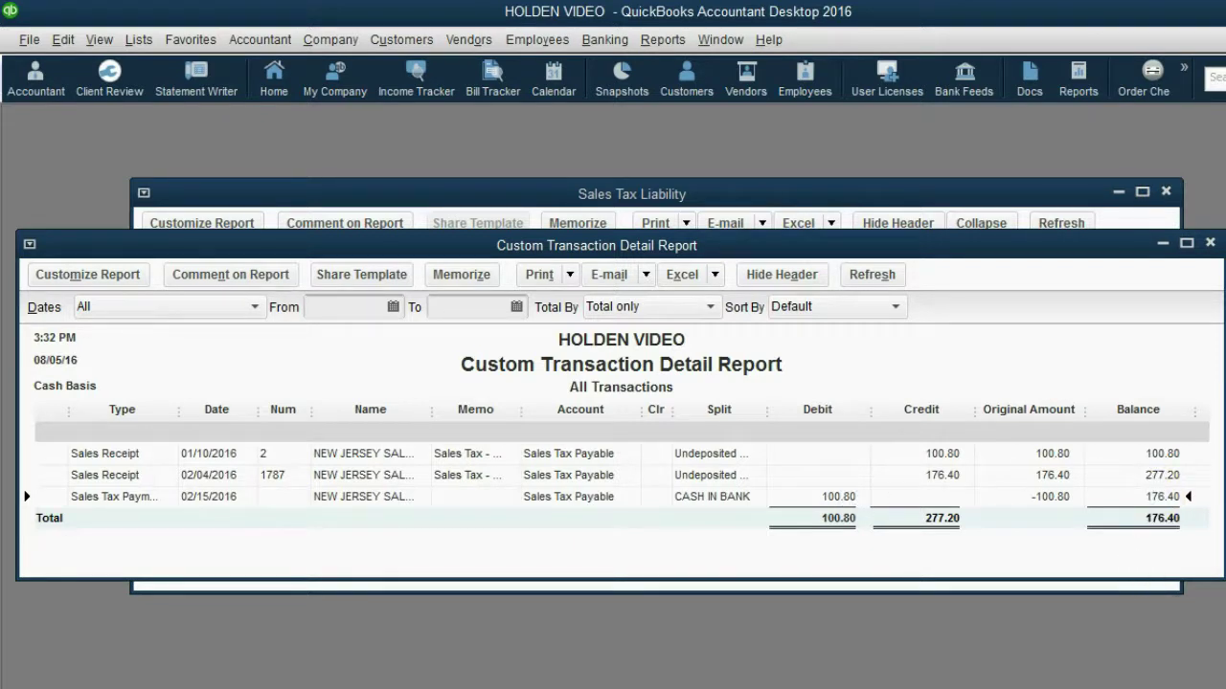